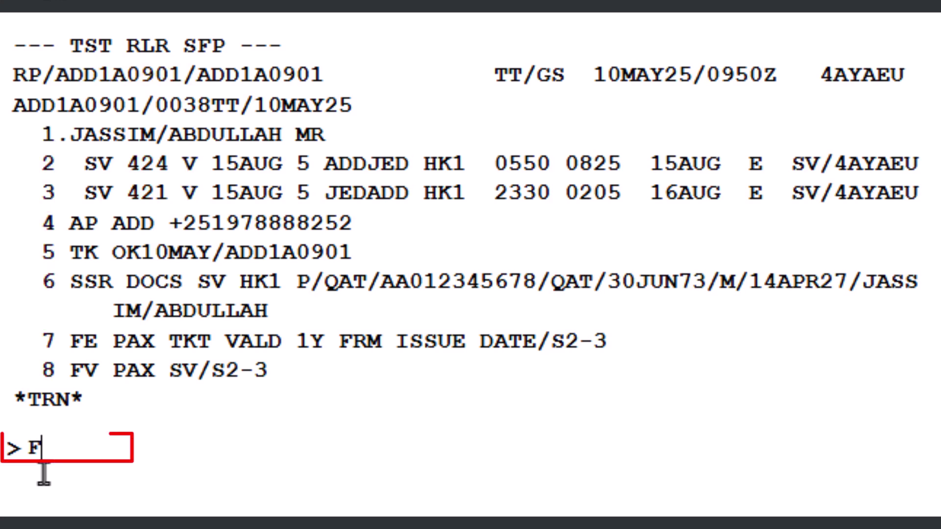
Step: Display the FXK/S3 ancillary services for segment 3, JED–ADD, including ETB11131.0 pre-paid baggage
type("XK/S3")
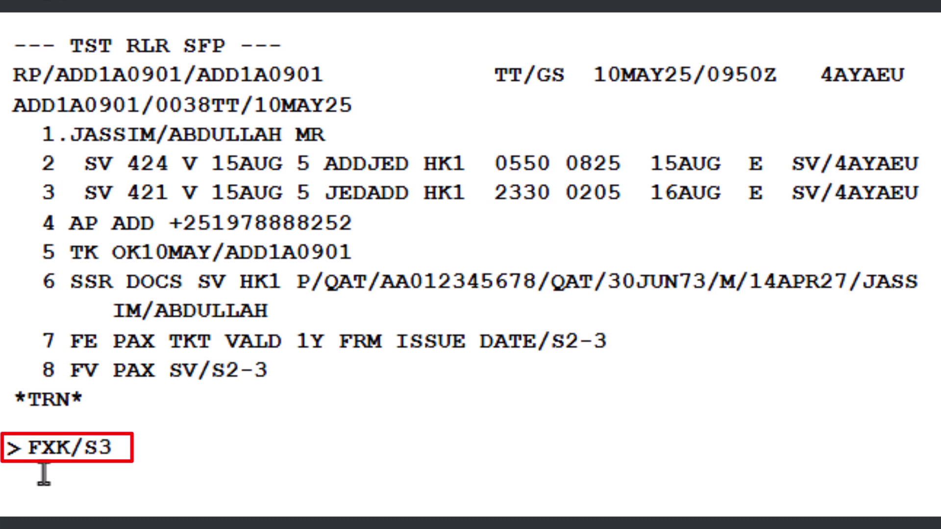
key("Return")
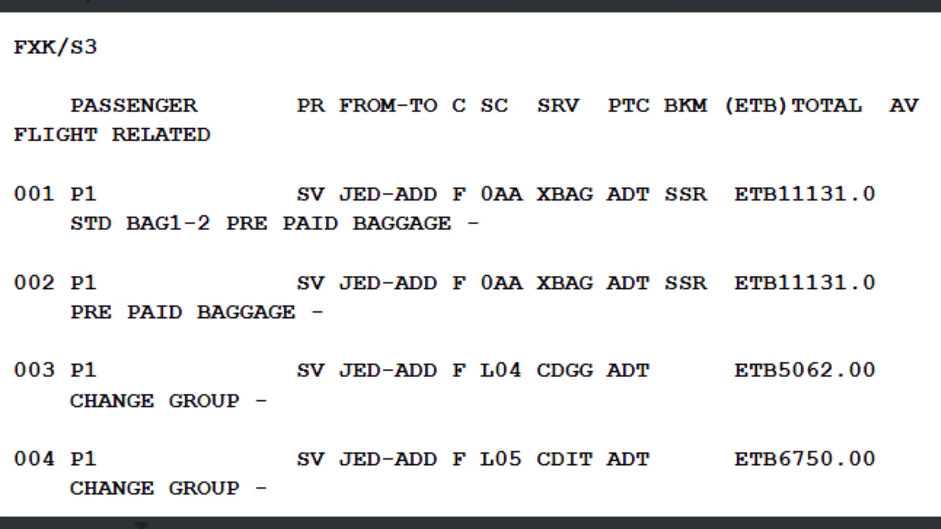
Step: Try booking the first service with FWK1 and FWK1 NN1-BAG1, both rejected with errors
type("FWK")
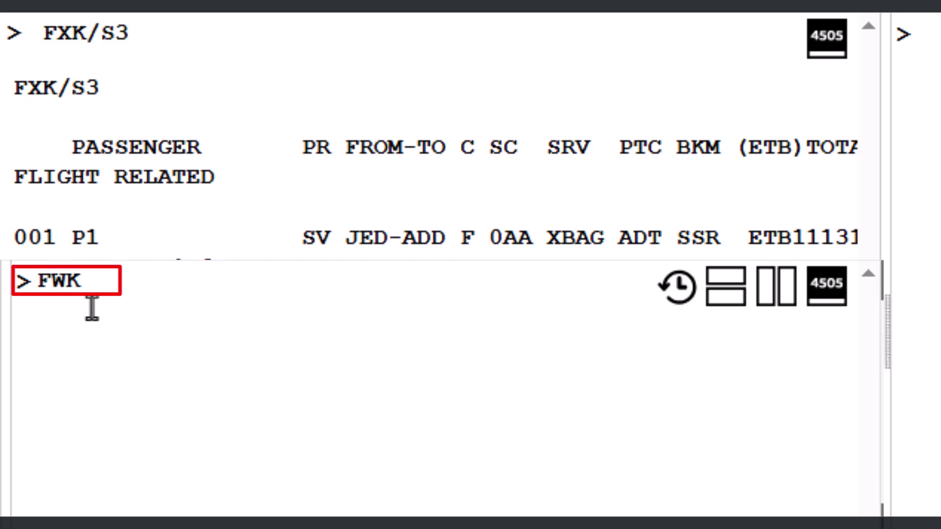
type("1FW")
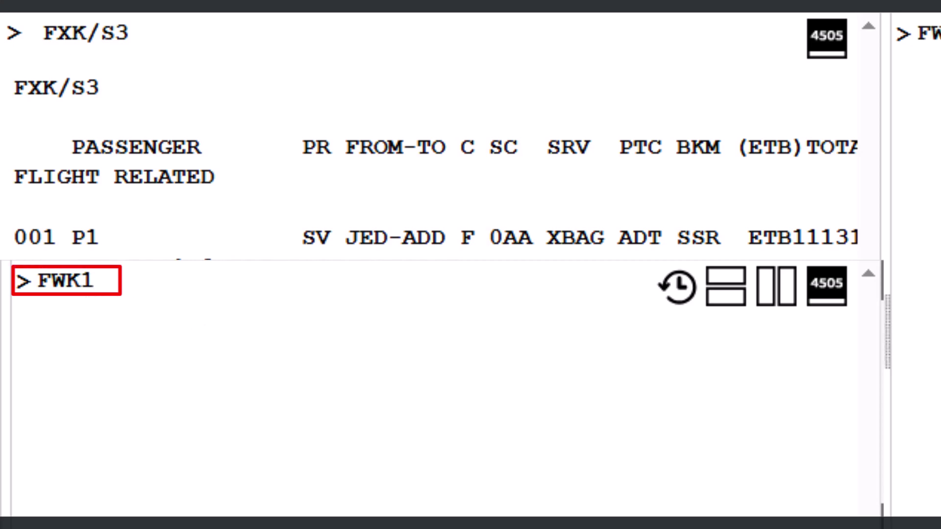
key("Return")
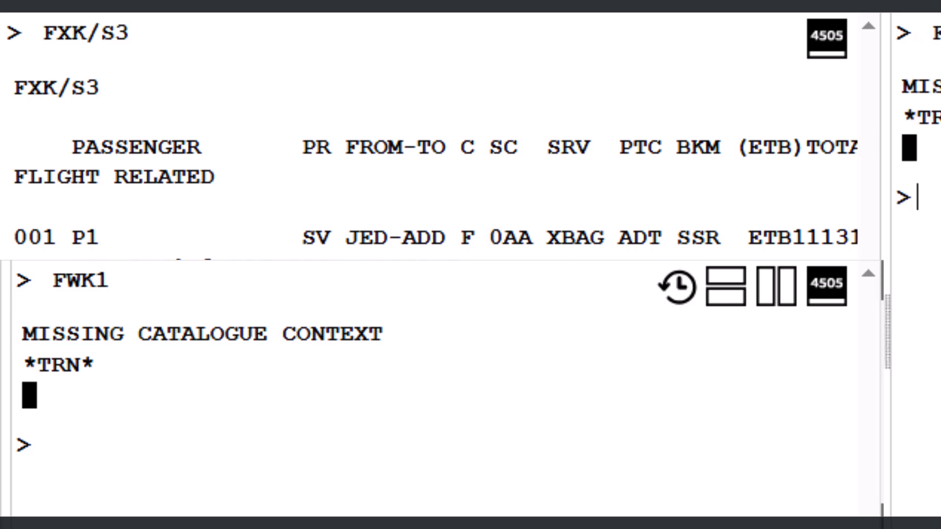
left_click(315, 450)
type("FWK1")
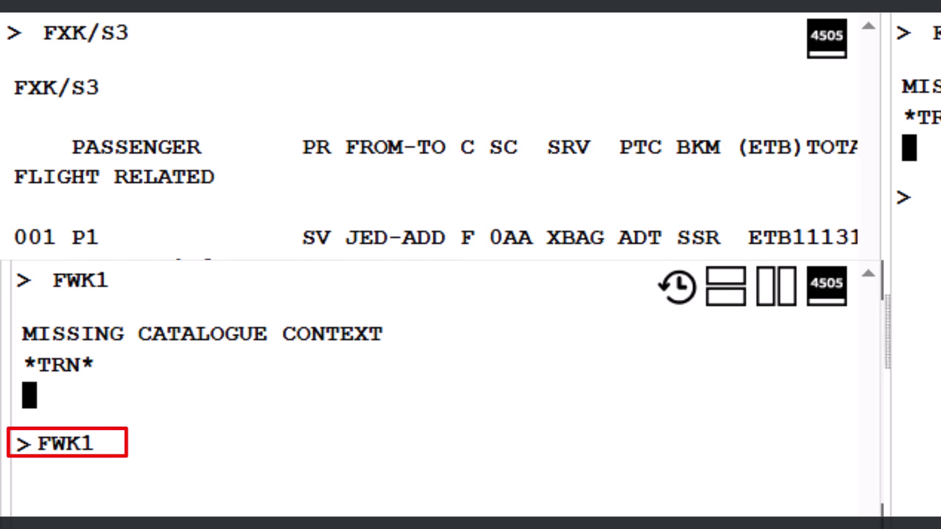
type(" NN1")
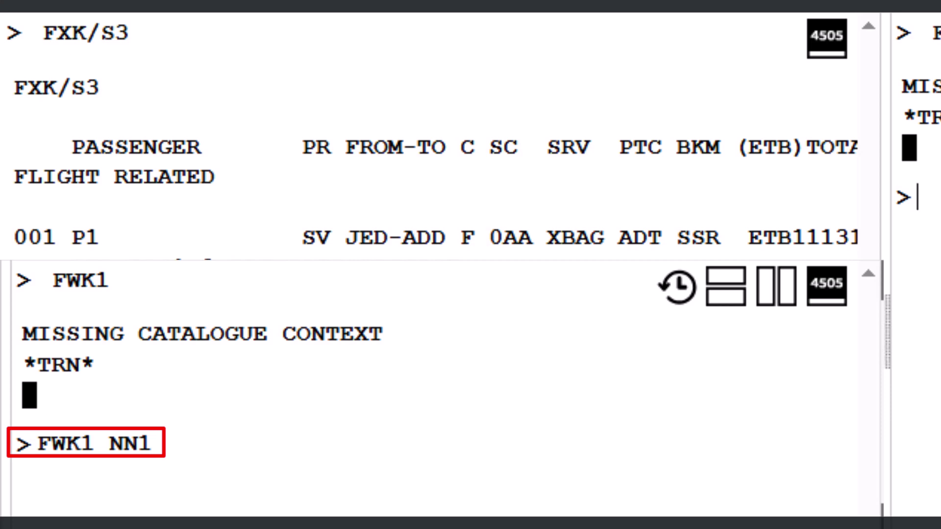
type("-BAG1")
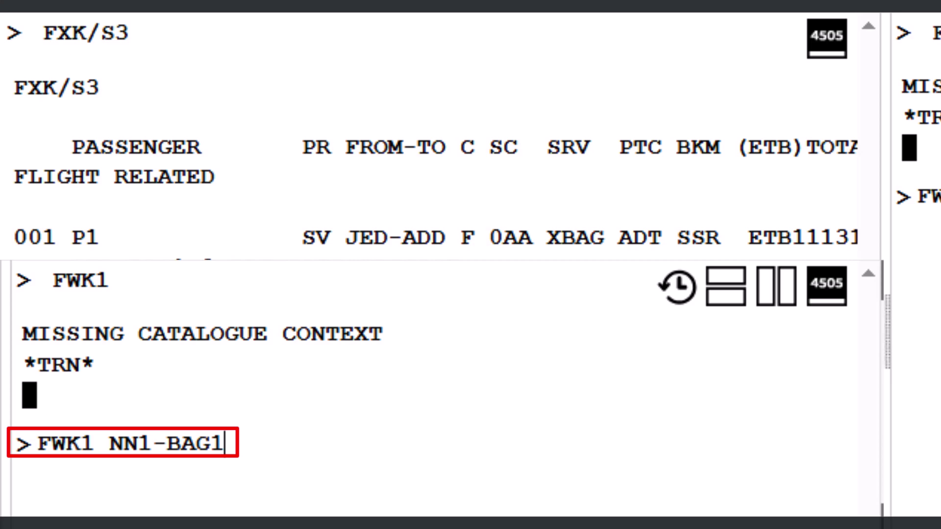
key("Return")
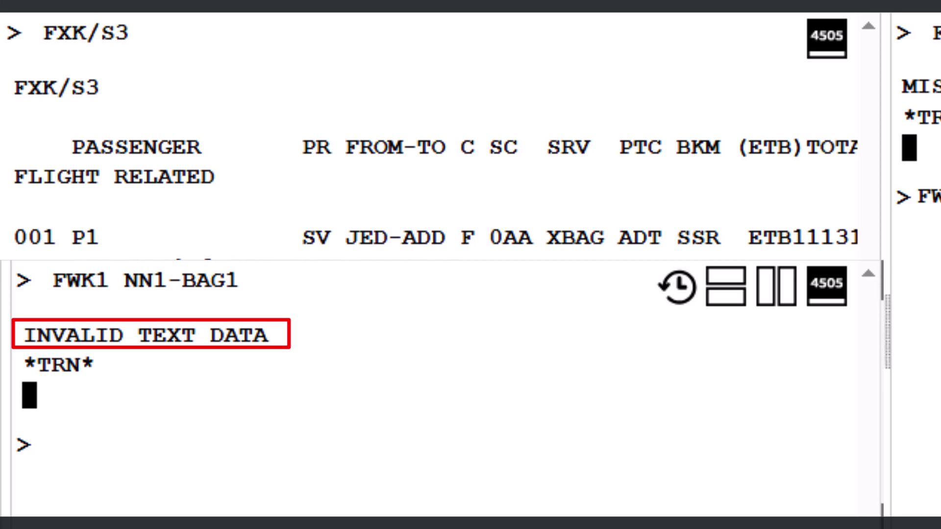
type("SRE")
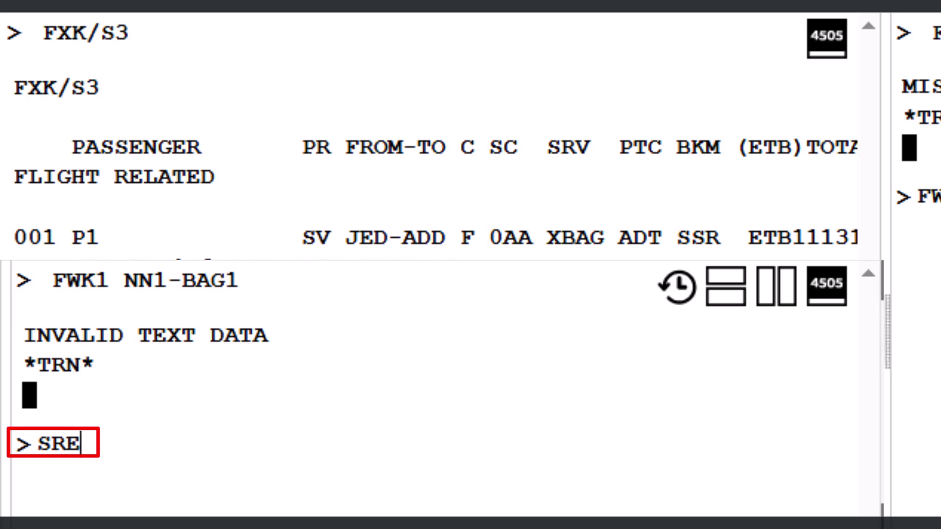
type("/XBAG")
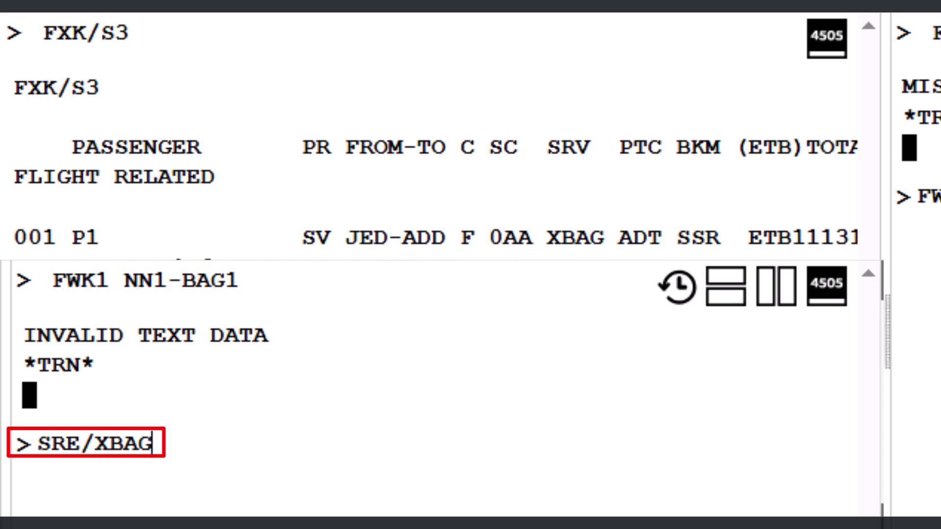
type("/SV")
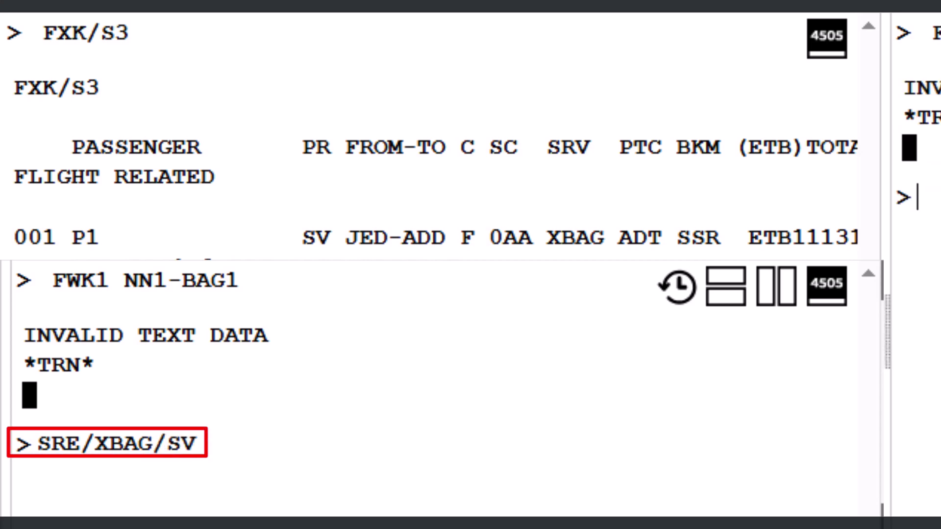
Step: Show the SRE/XBAG/SV text format, listing item types 0KG1PC, 23KG0PC and 32KG0PC
key("Return")
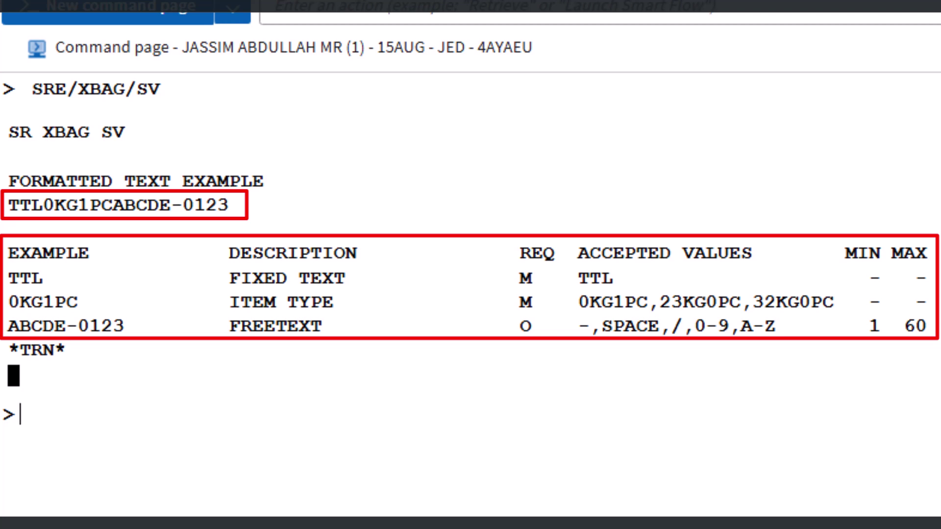
type("F")
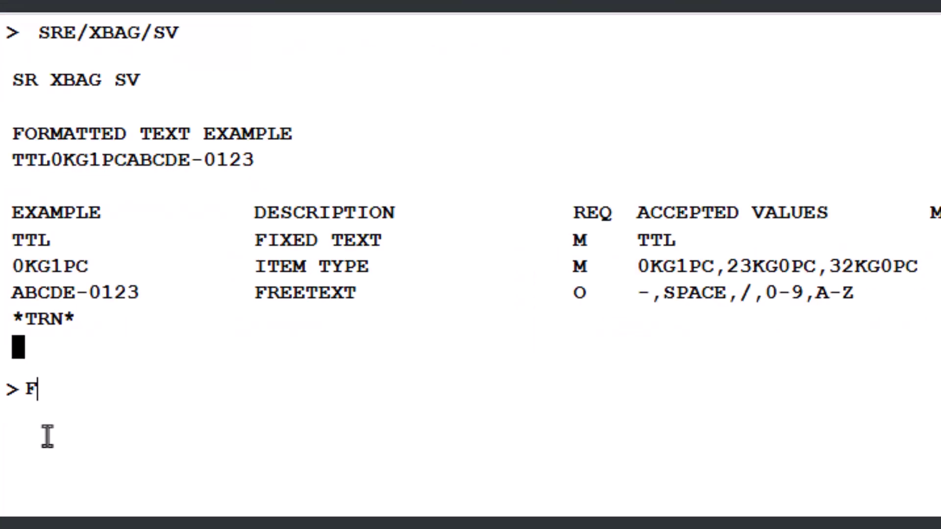
type("WK1 ")
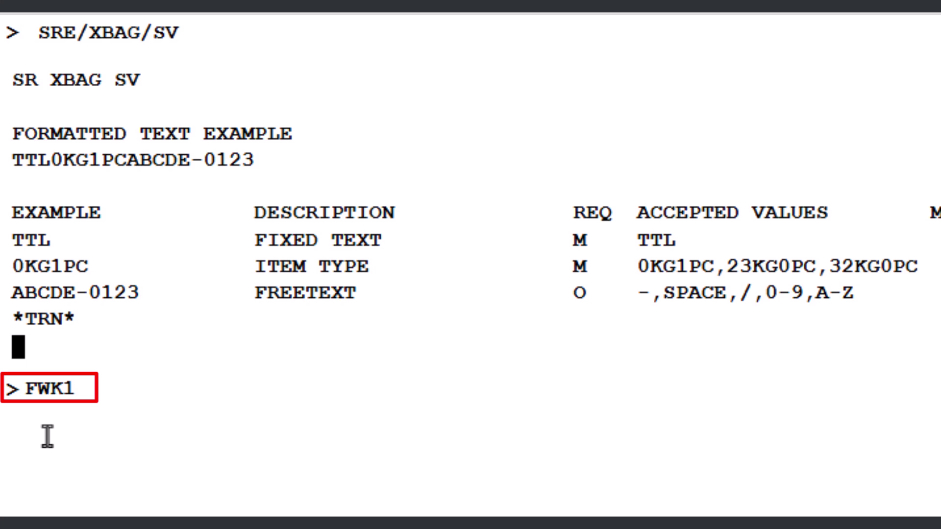
type("NN1")
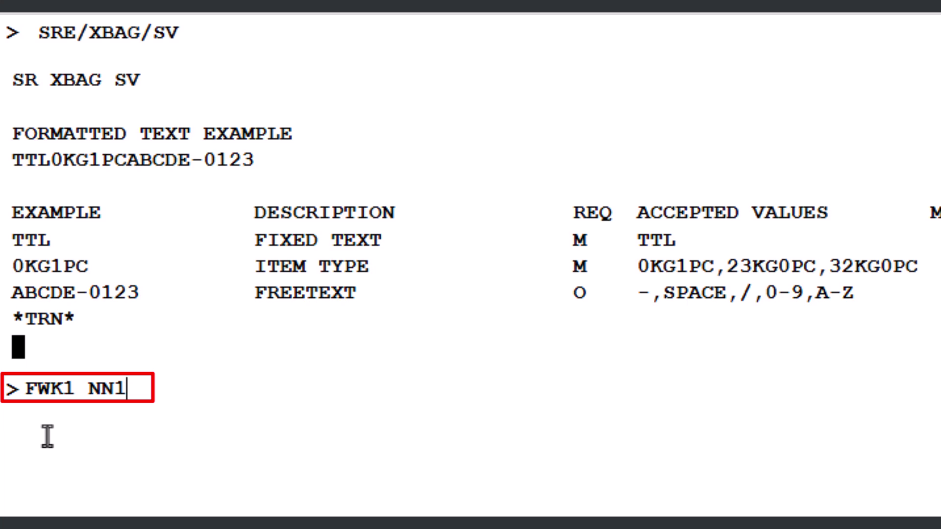
Step: Book FWK1 NN1-TTL23KG0PC/P1/S3, a 23KG extra bag for passenger 1 on segment 3
type("-TTL")
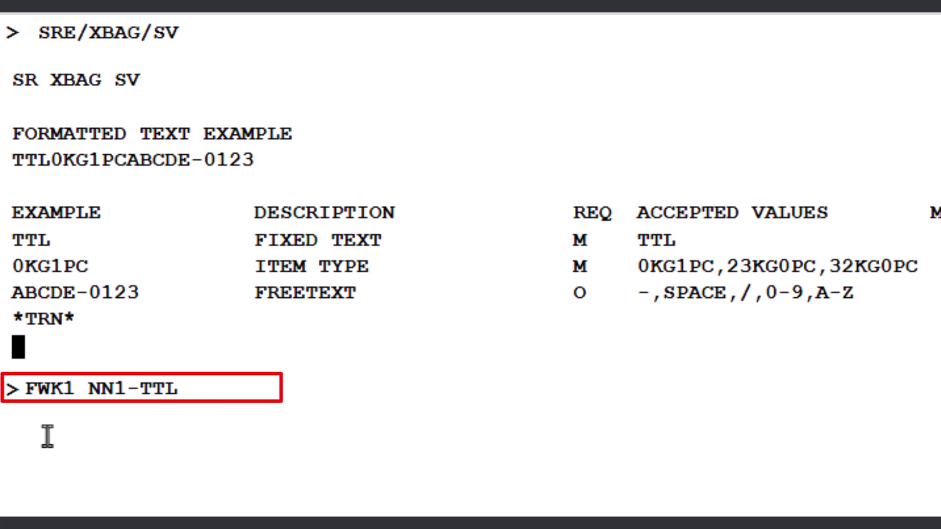
type("2")
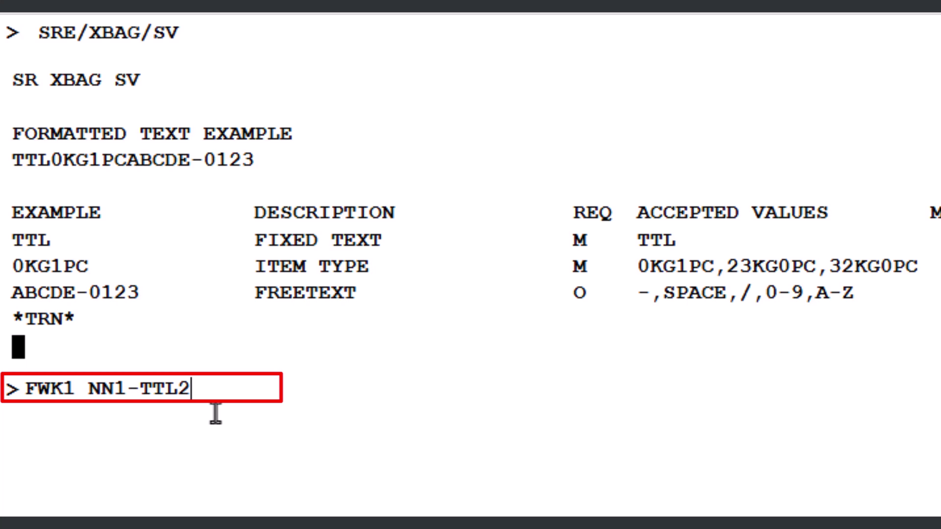
type("3KG")
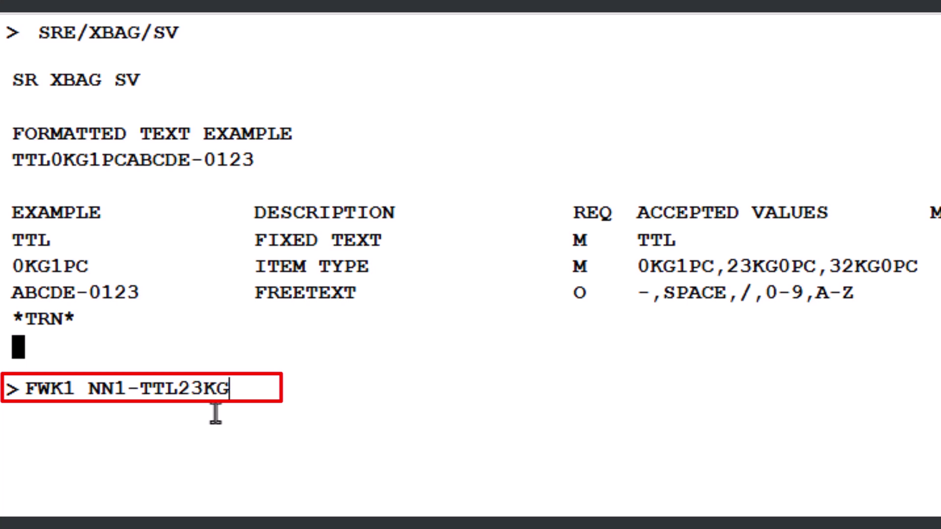
type("0PC")
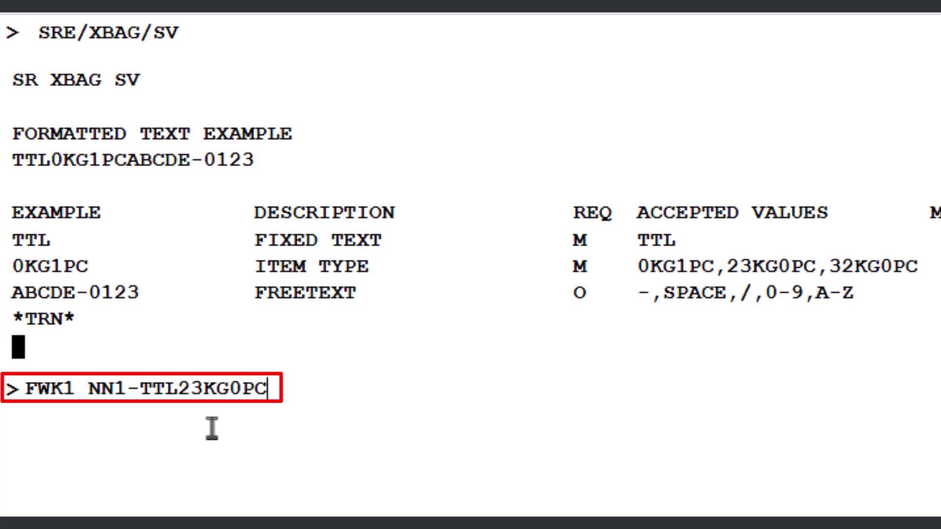
type("/P1")
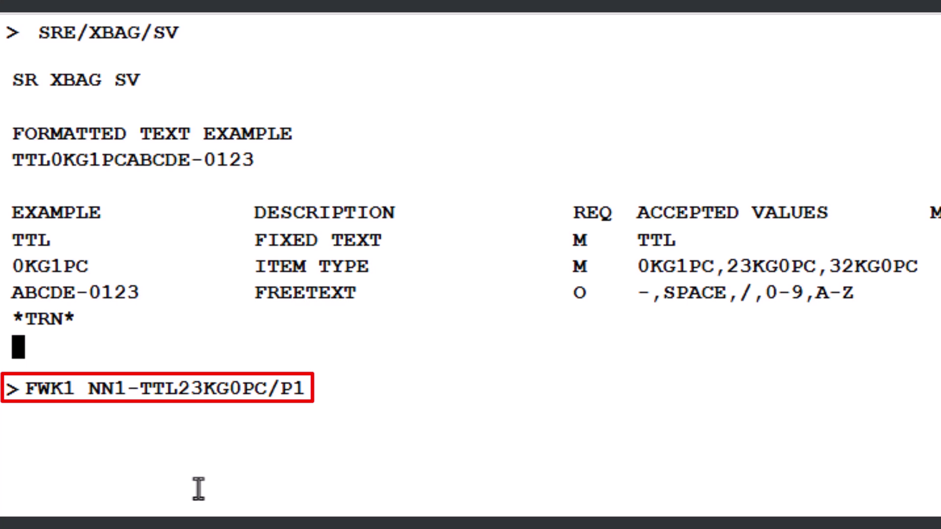
type("/S3")
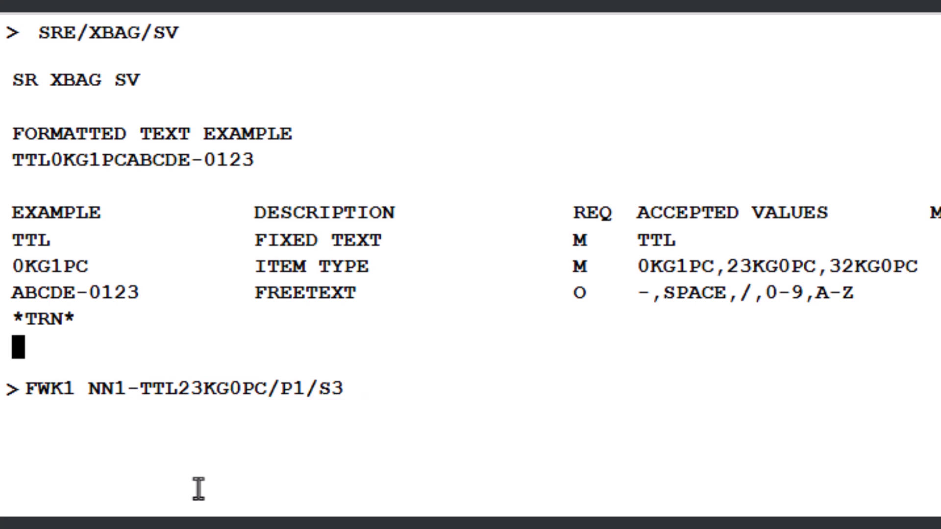
key("Return")
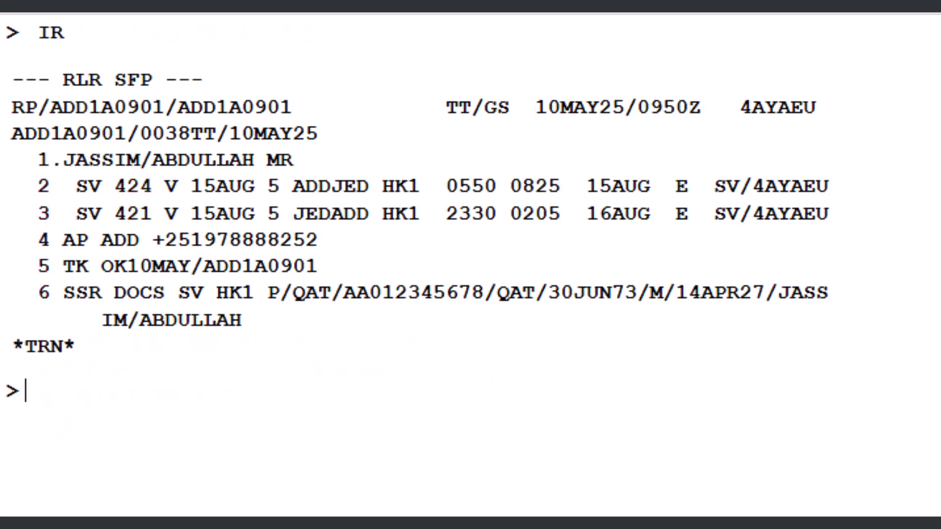
type("SR")
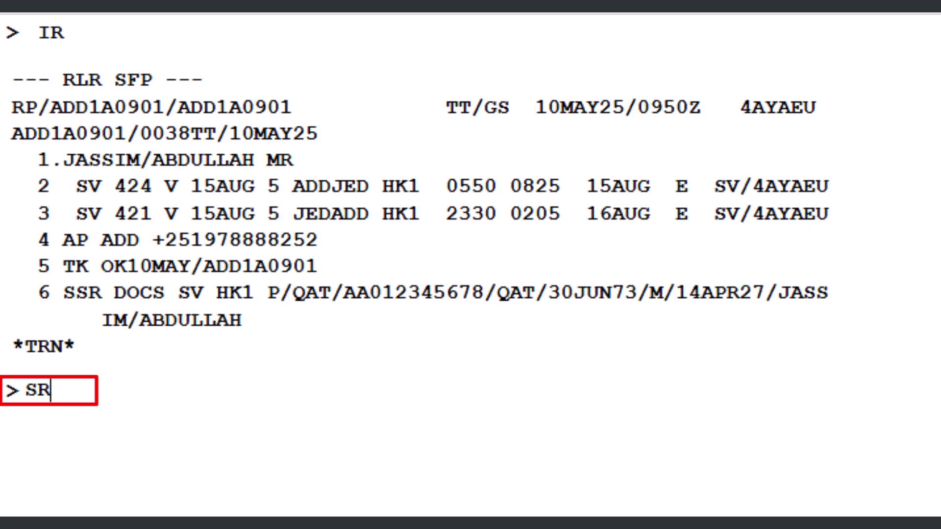
type("XBAG")
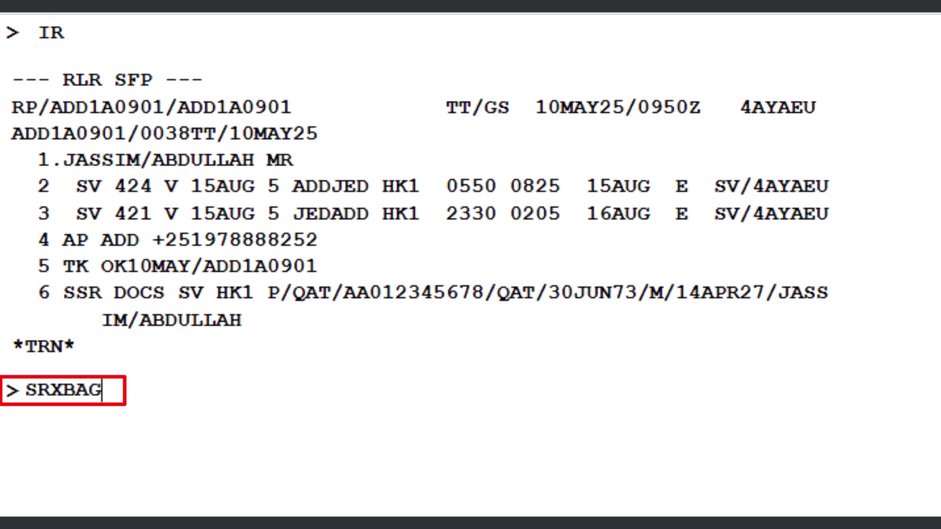
type(" SV ")
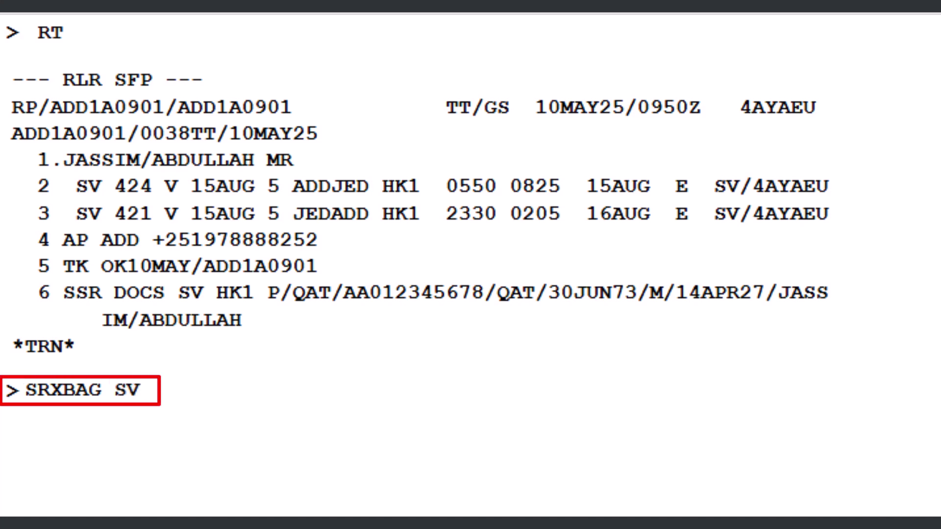
type("NN1")
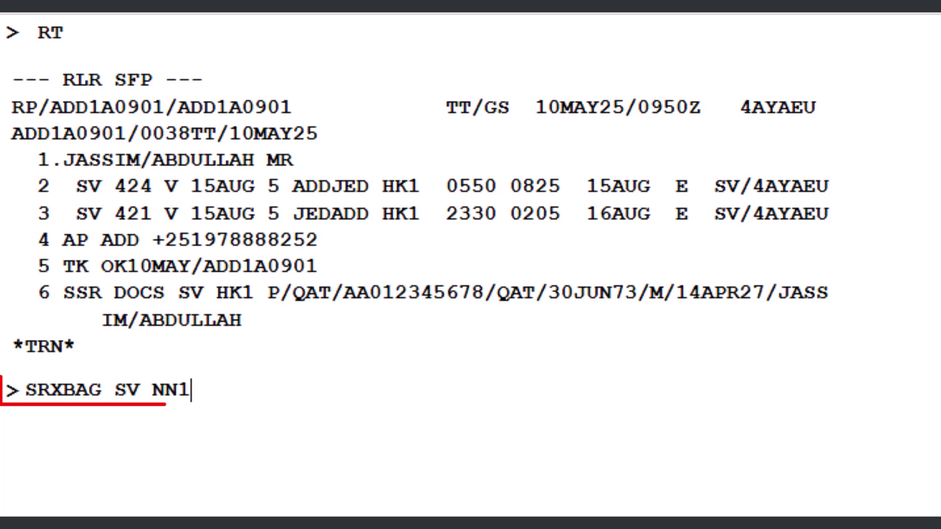
type("-TTL")
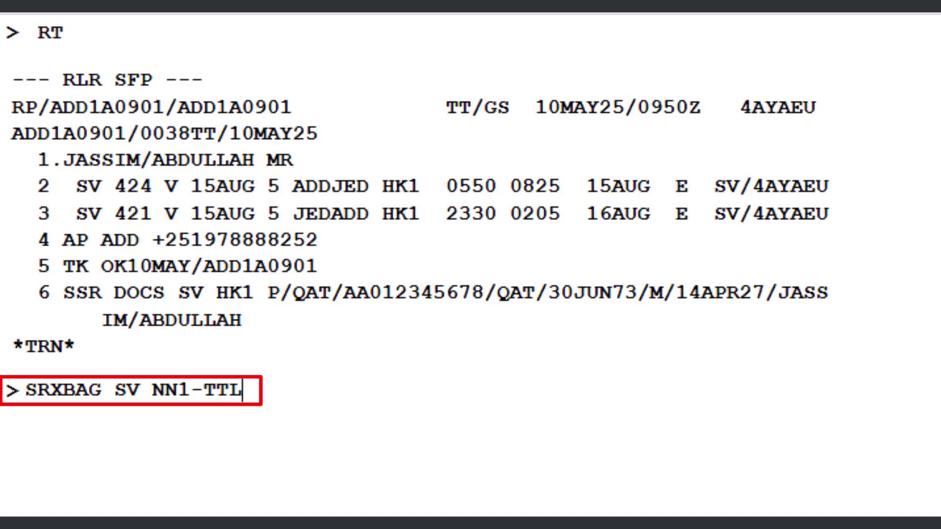
type("23KG0PC")
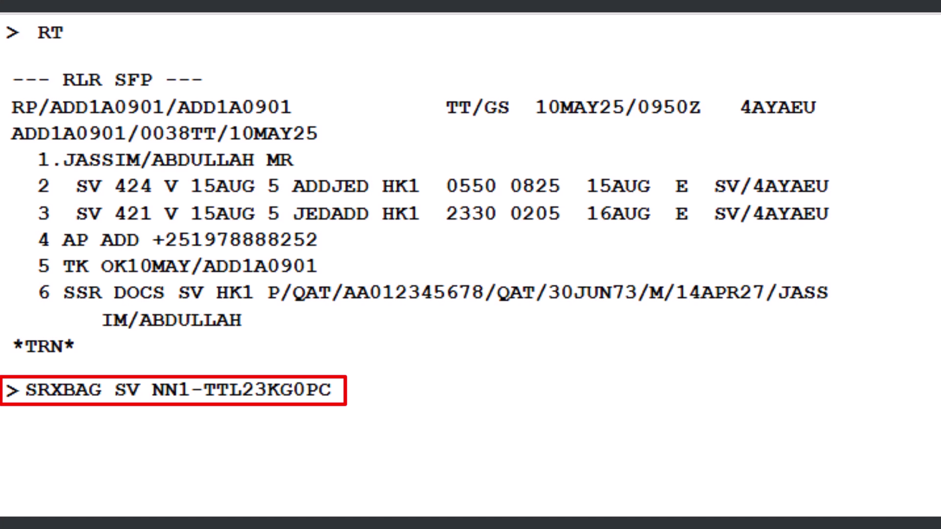
Step: Add SSR XBAG SV NN1-TTL23KG0PC/P1/S3 for passenger 1 as element 7
type("/P1")
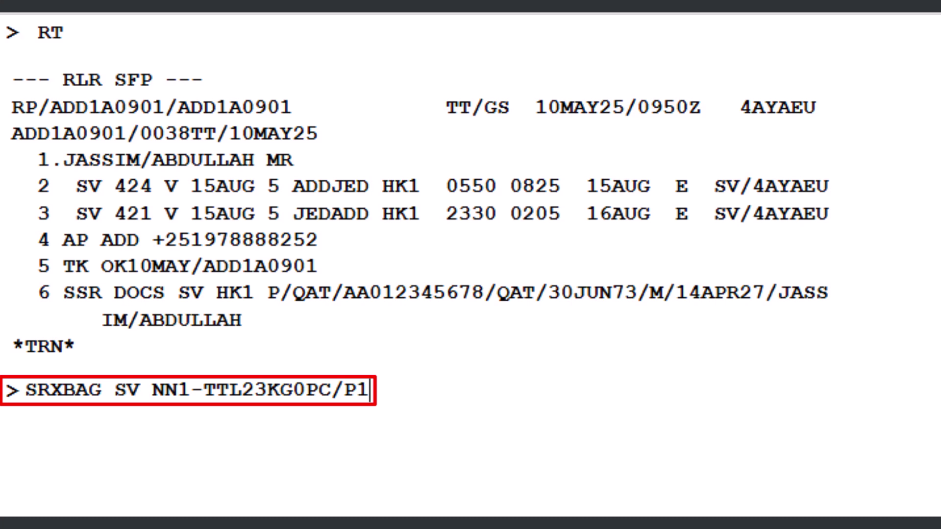
type("/S3")
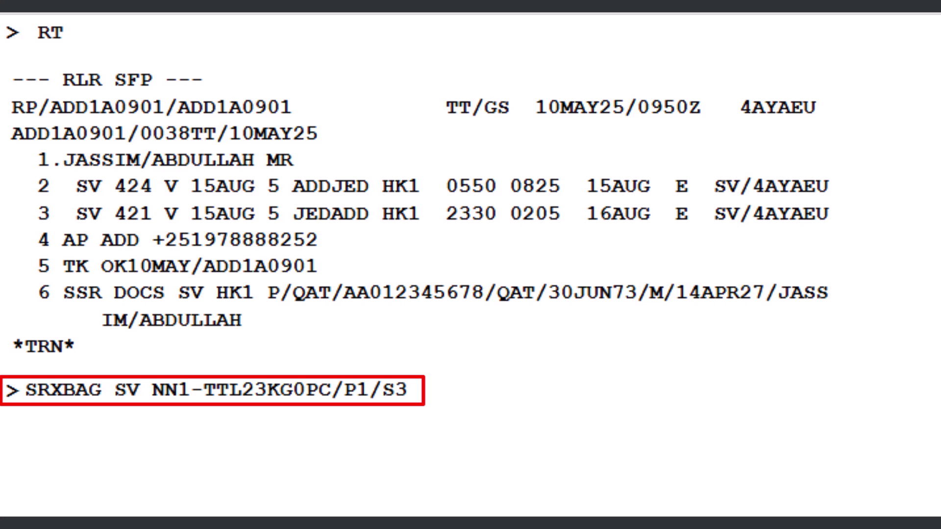
key("Return")
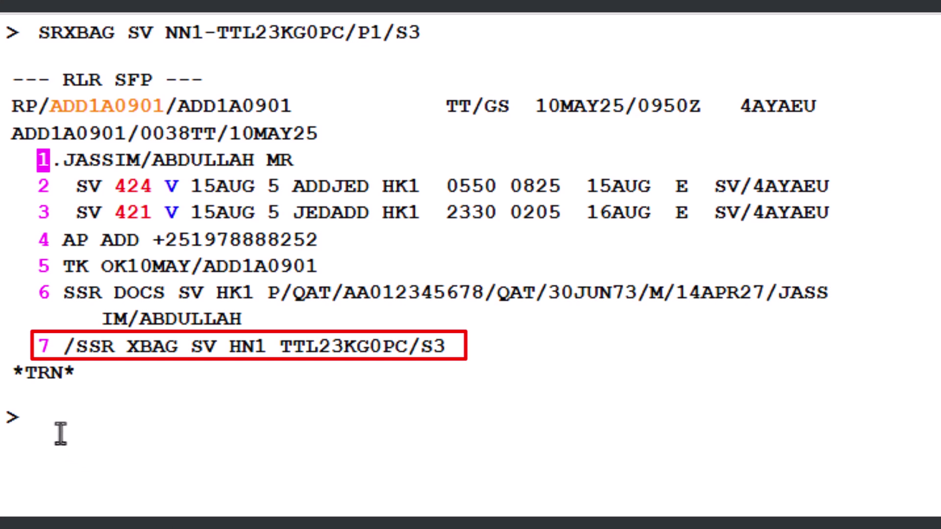
type("R")
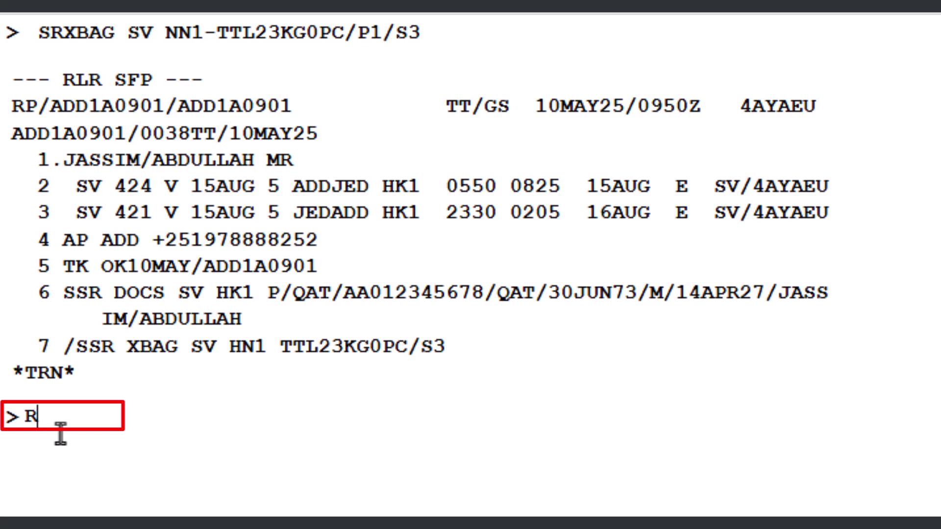
type("FA;")
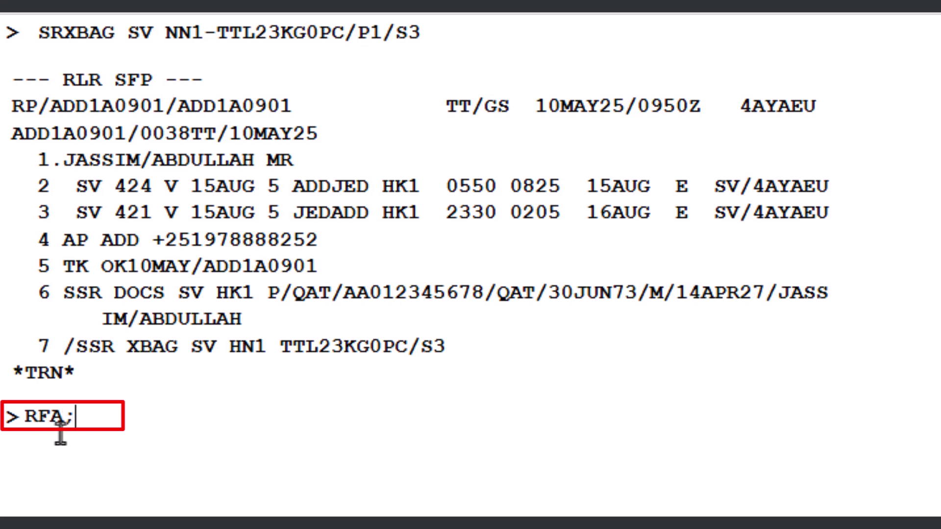
type("ER")
Step: End and retrieve the booking with RFA;ER, showing OPW and OPC elements 8 and 9
key("Return")
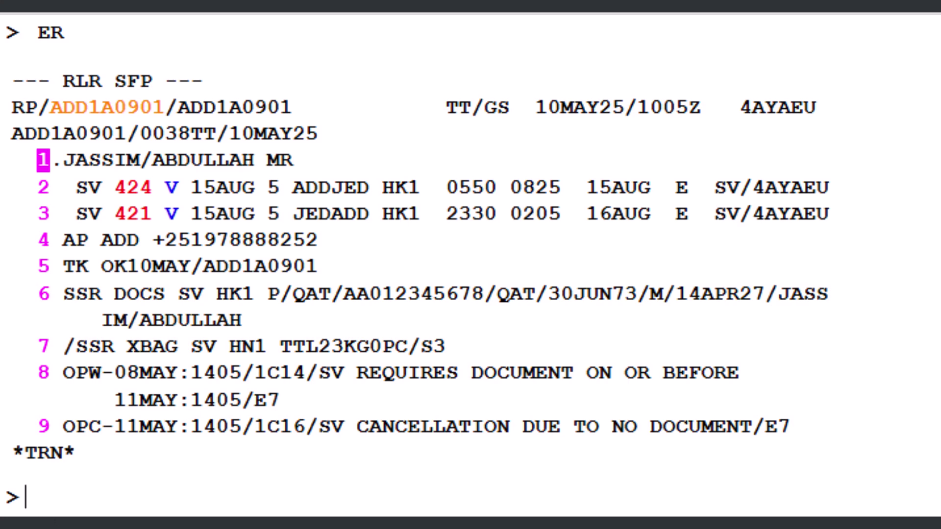
scroll(471, 265, "down", 1)
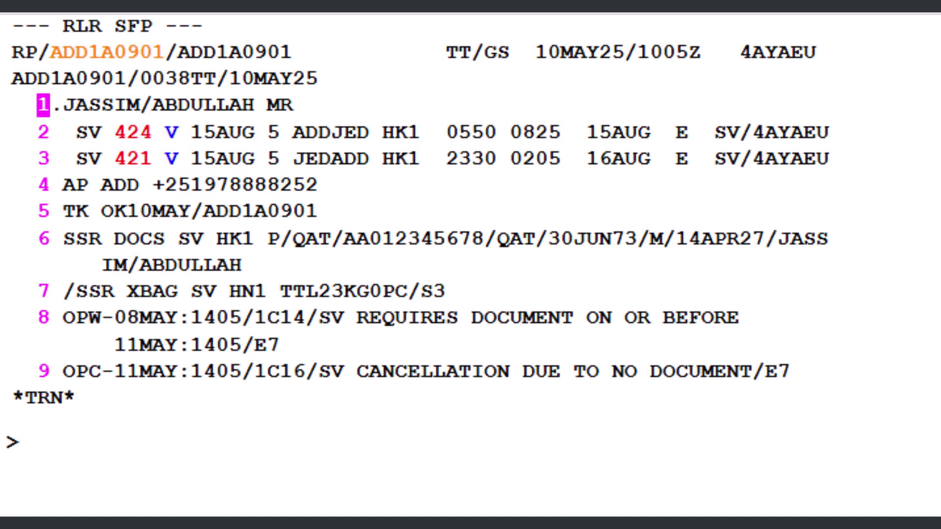
Step: Try pricing element 7 baggage with FXG/L7, which demands itinerary pricing first
type("FXG/L")
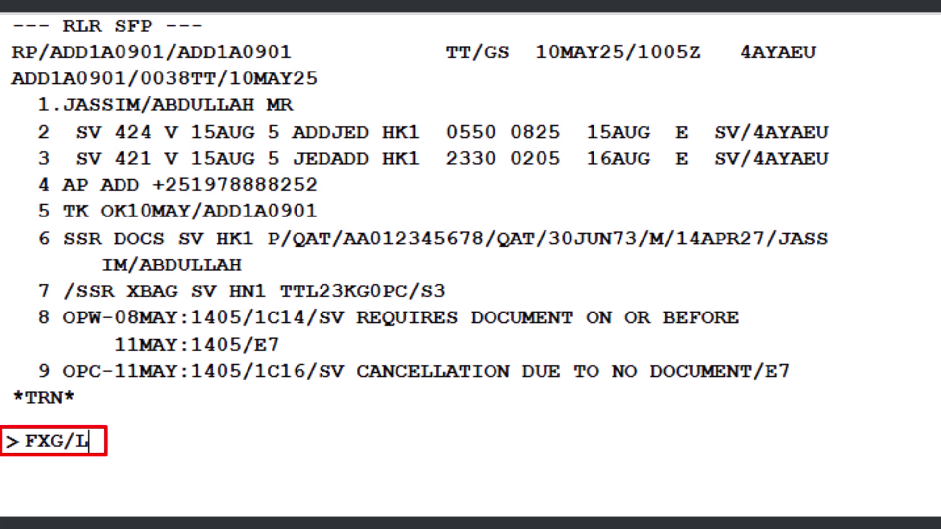
type("7")
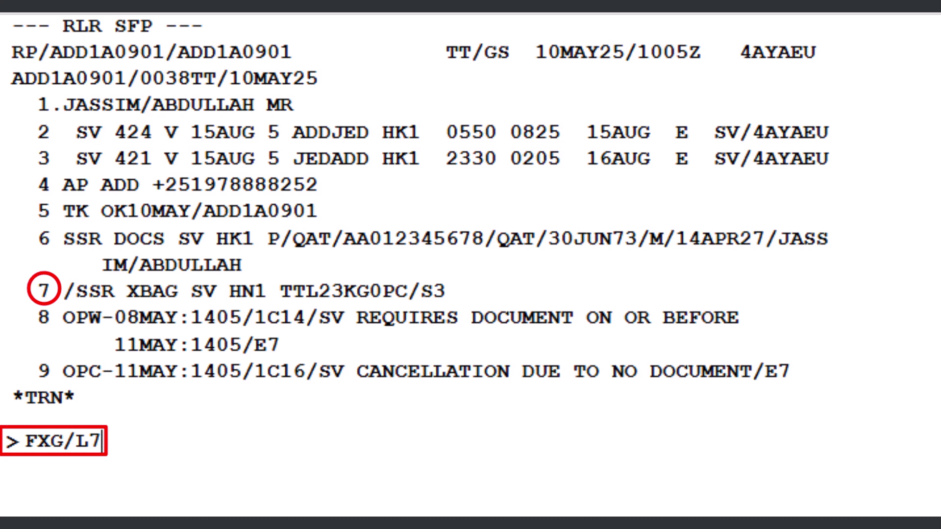
key("Return")
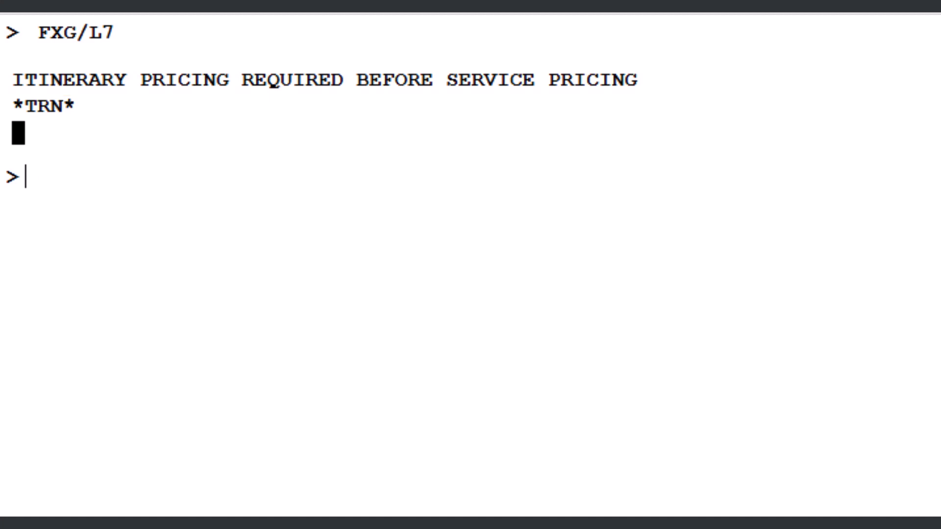
type("FXP")
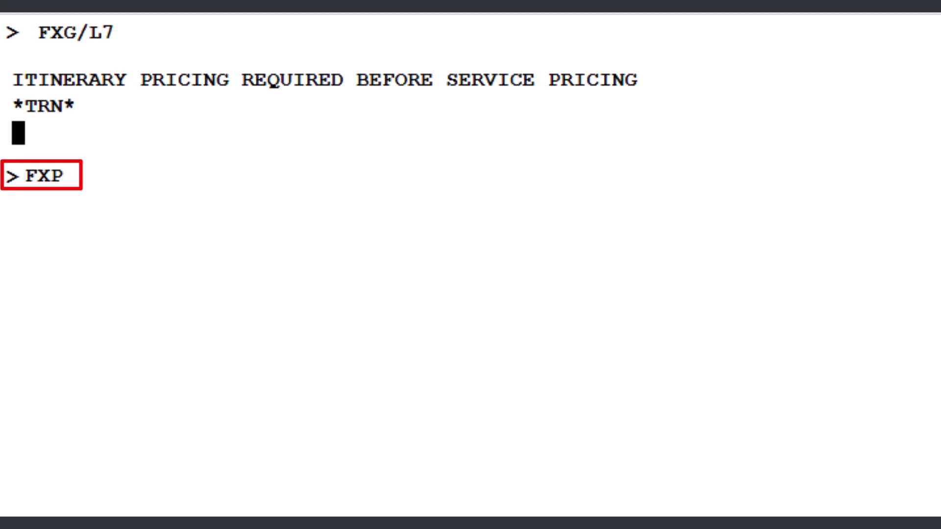
Step: Price the itinerary with FXP, listing four fares from ETB 55066.00 to 36599.00
key("Return")
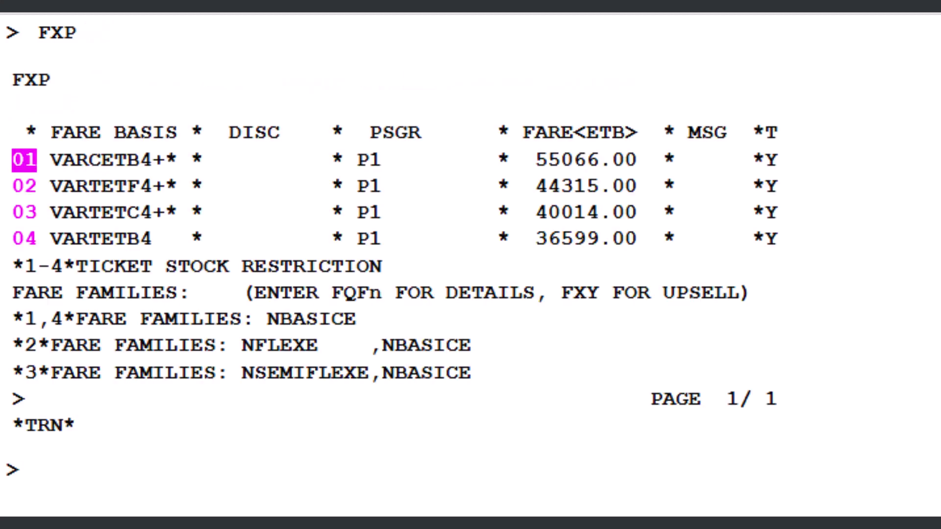
type("R")
type("F")
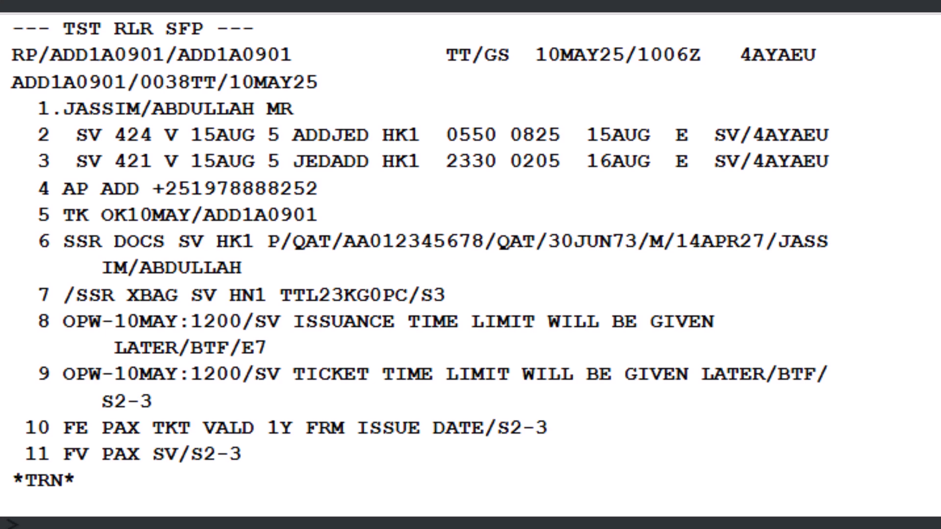
Step: Price the XBAG at ETB 11131.00 with FXG/L7, review TSM 1 via TQM, and redisplay the booking
type("FXG")
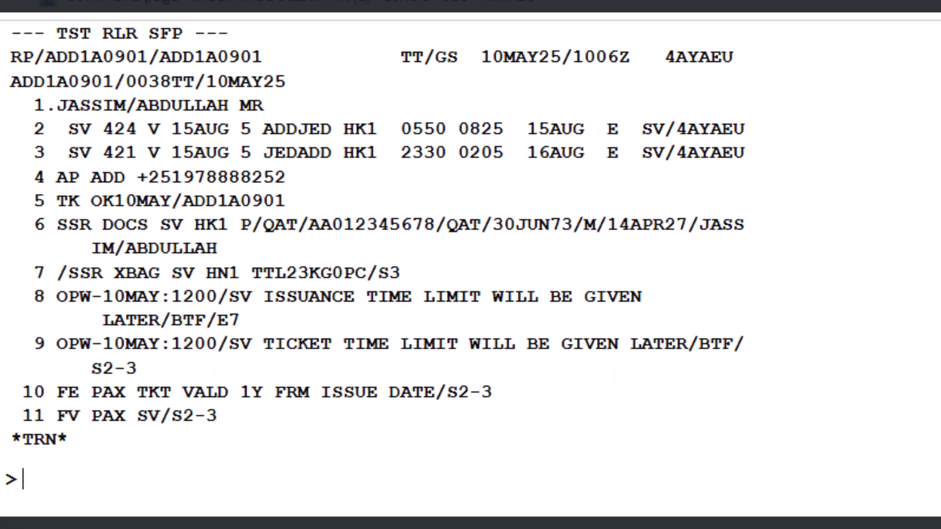
type("/L")
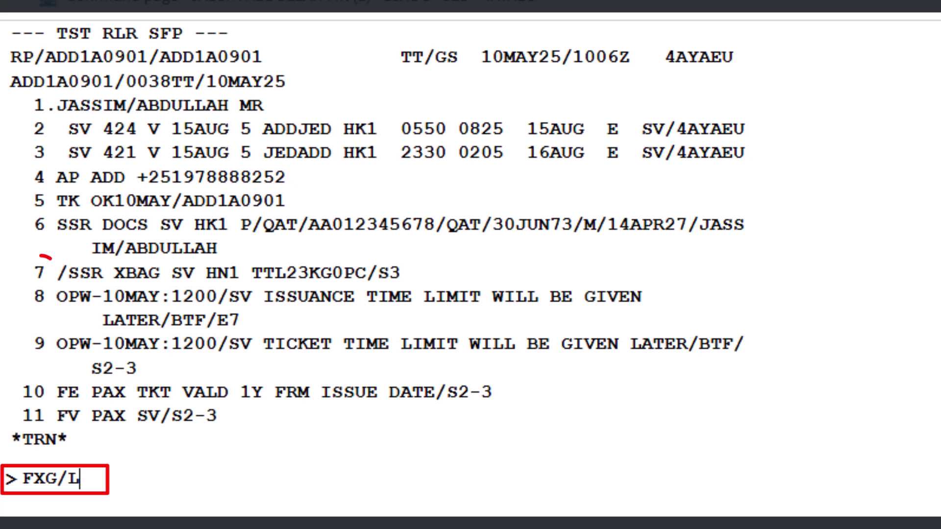
type("7")
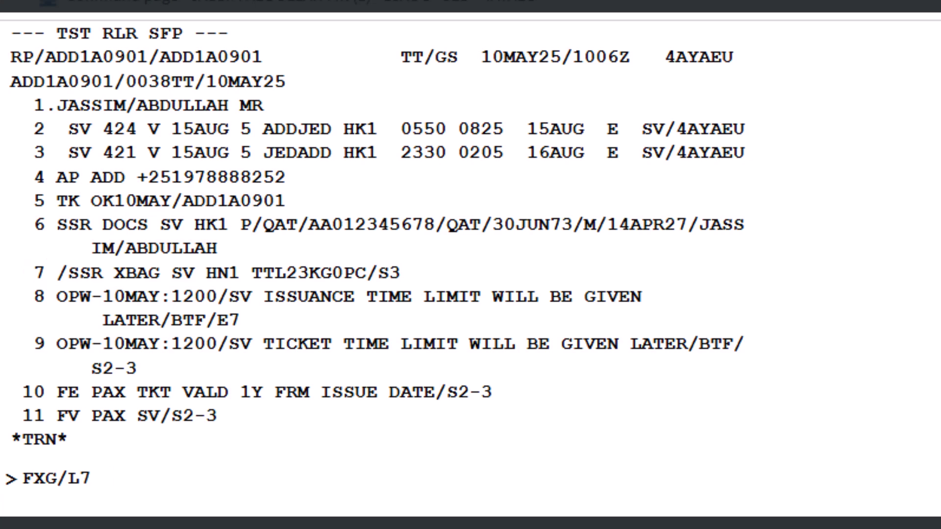
key("Return")
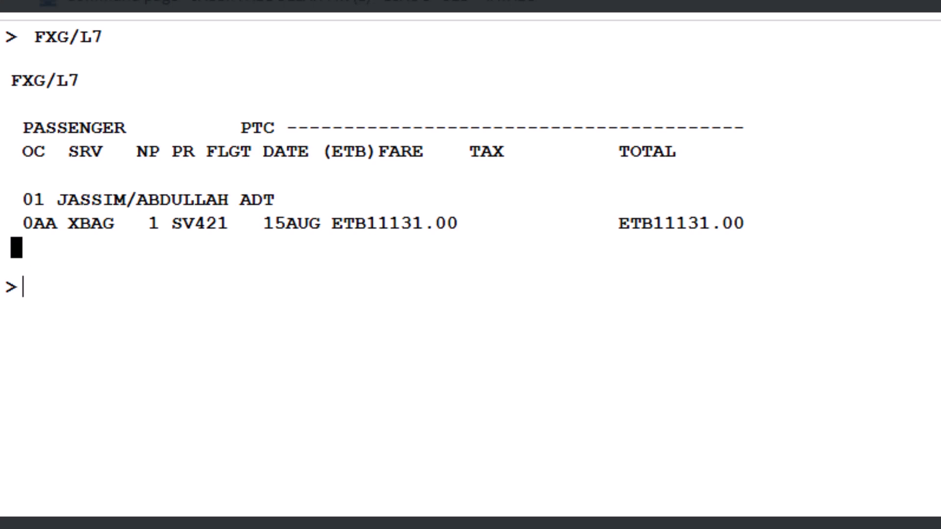
type("TQM")
key("Return")
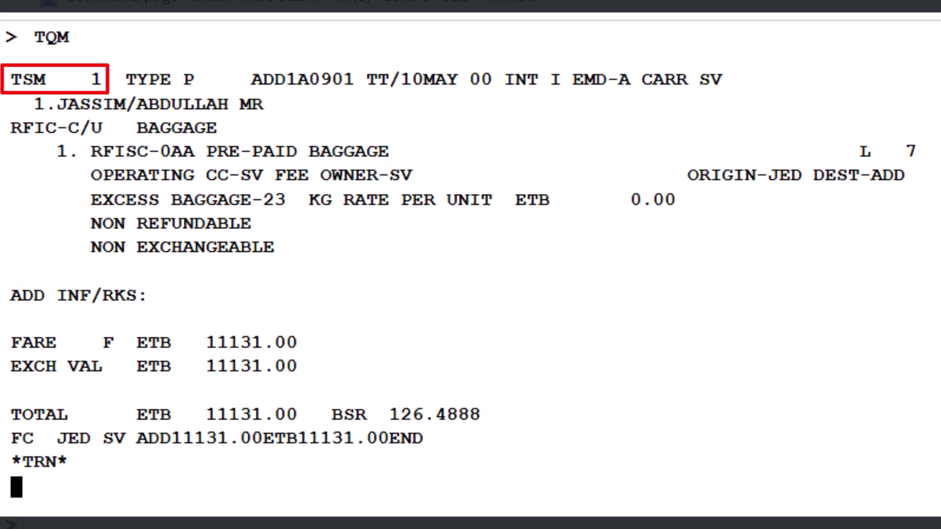
type("T")
type("R")
key("Return")
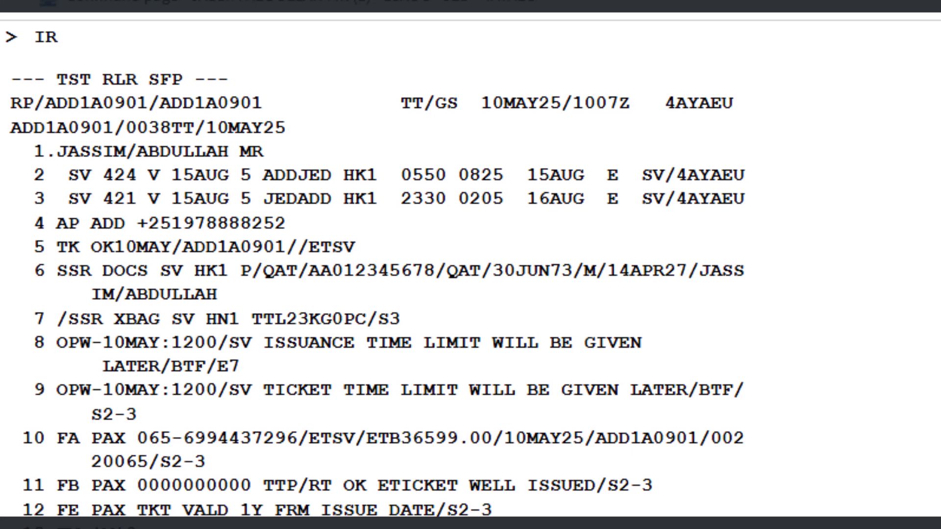
Step: Re-price element 7 baggage with FXG/L7 and review the booking's TST, TSM and FP INV
scroll(375, 278, "down", 3)
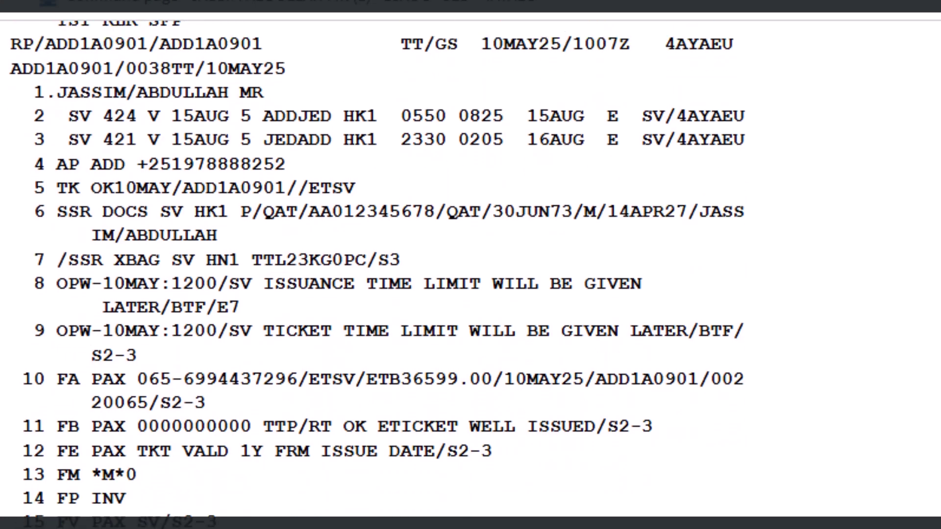
scroll(375, 274, "up", 4)
scroll(375, 274, "down", 2)
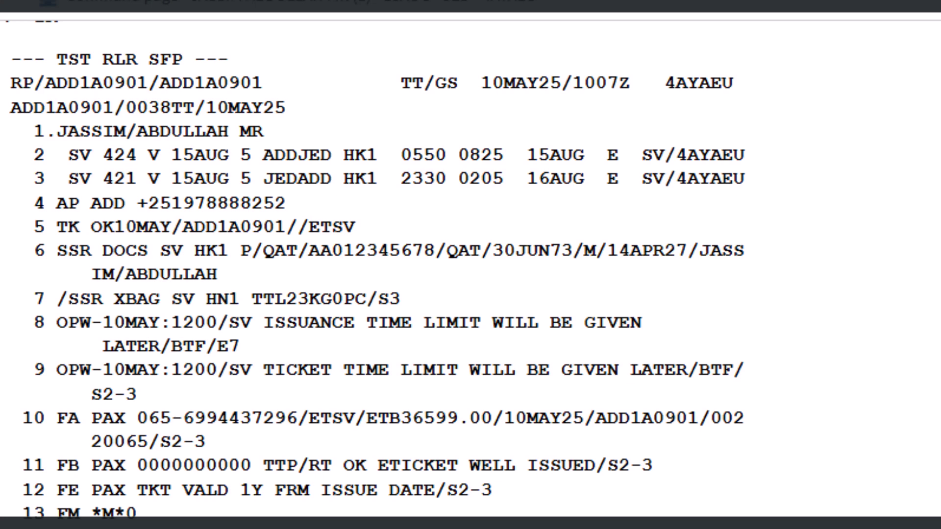
type("FX")
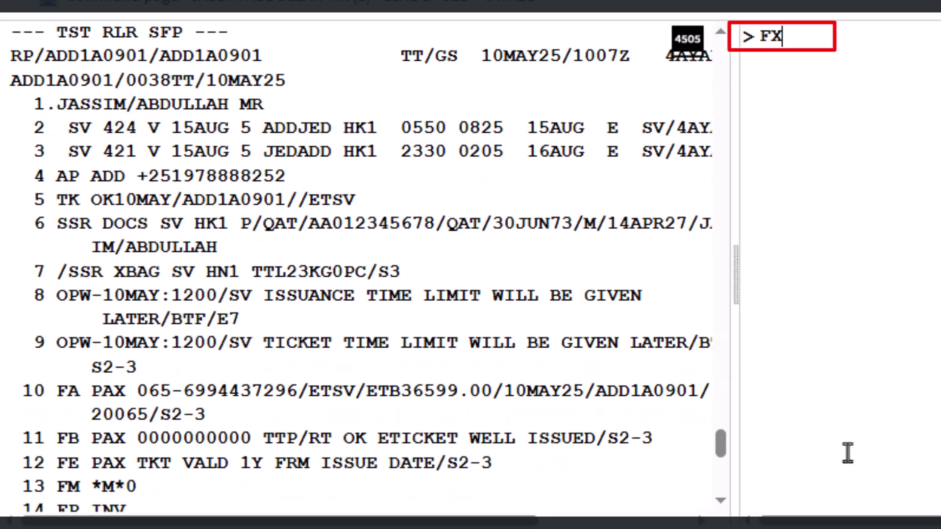
type("G/L7")
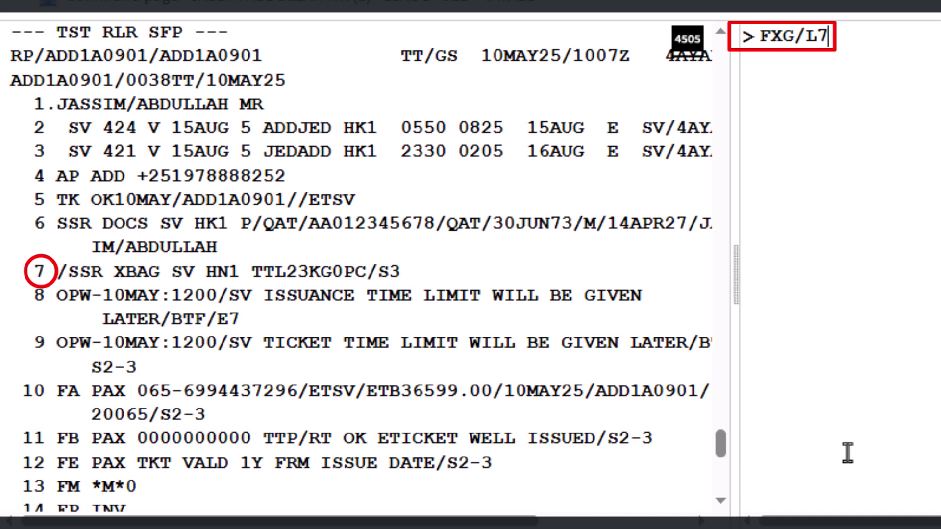
key("Return")
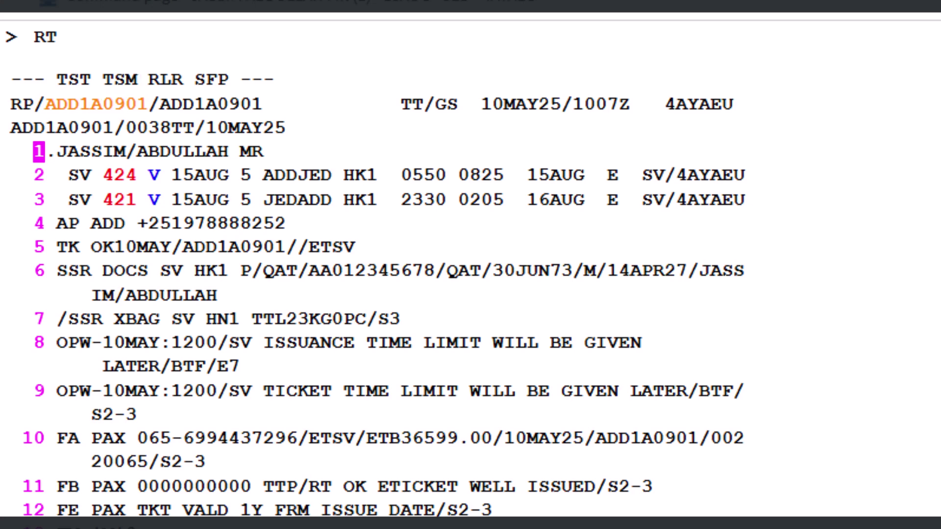
scroll(375, 274, "down", 3)
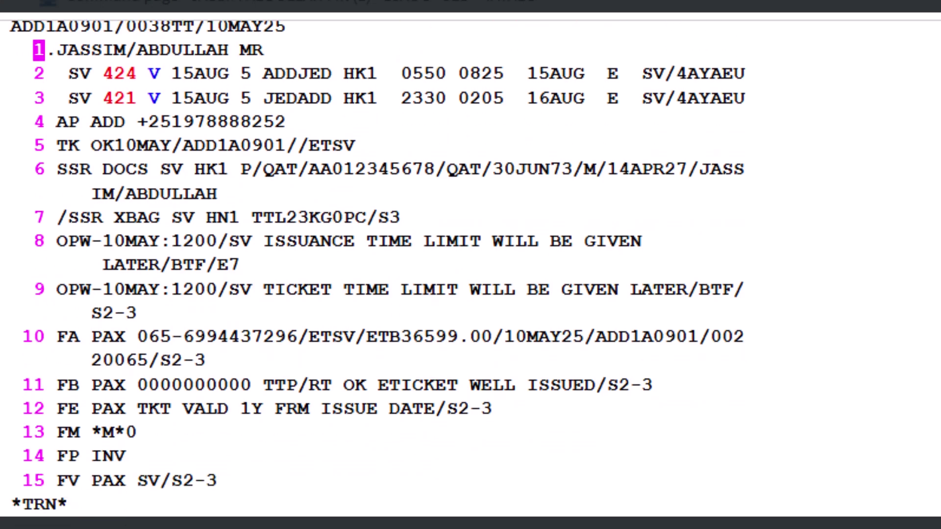
scroll(375, 275, "up", 2)
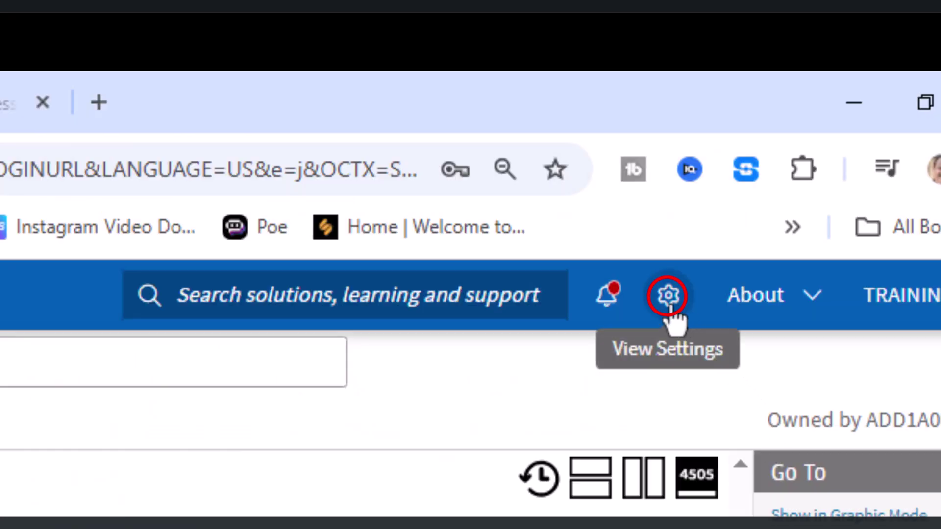
Step: Set the Command Page service catalog display to Graphic and save the settings
left_click(667, 297)
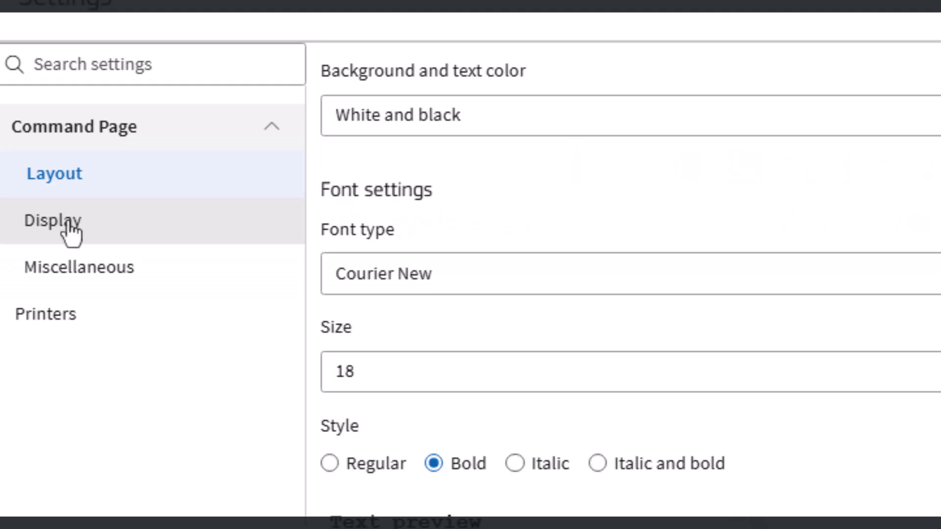
left_click(73, 229)
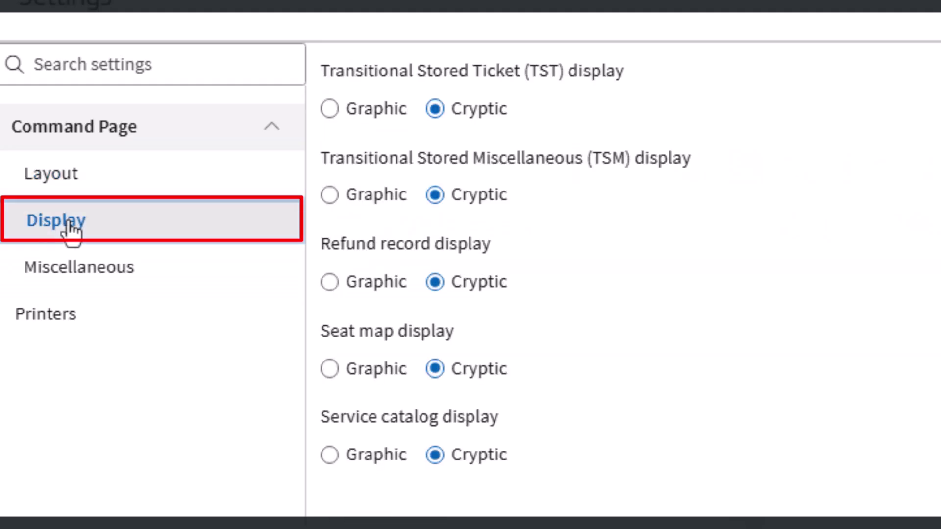
left_click(329, 453)
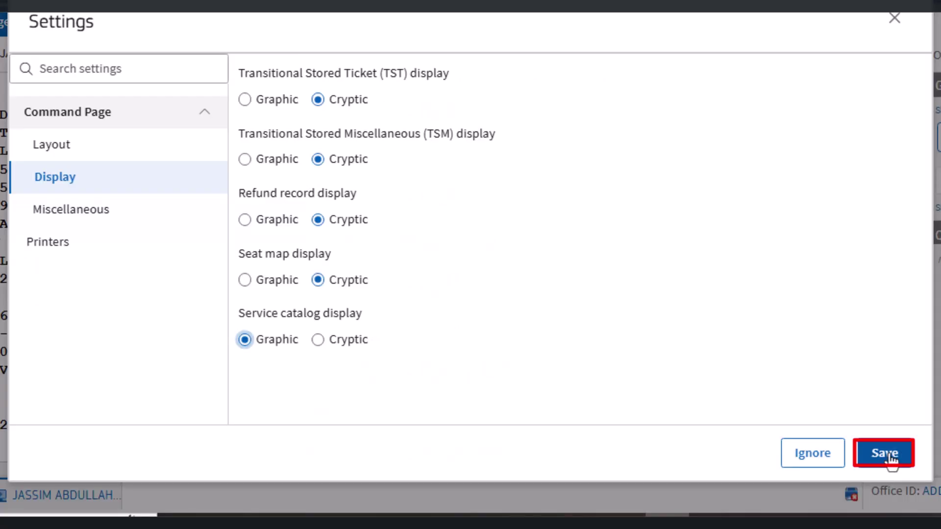
left_click(891, 459)
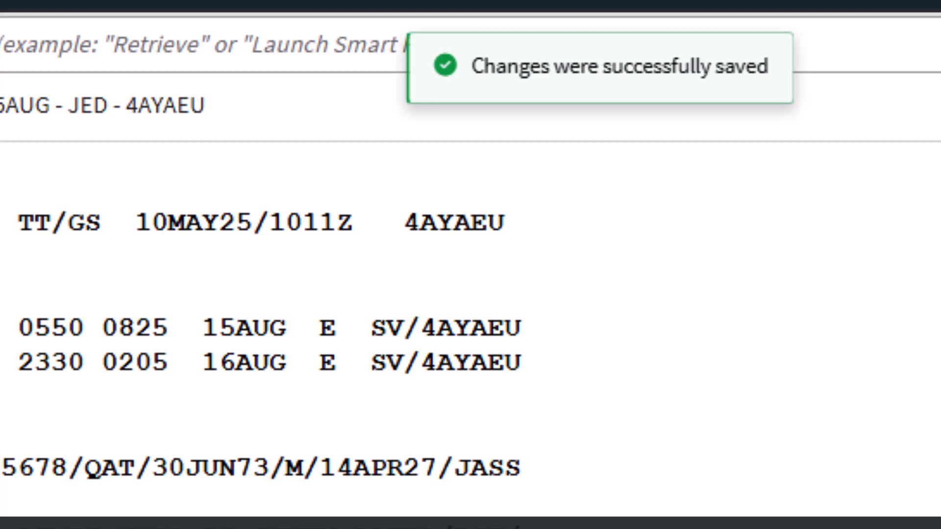
Step: Open the FXK services catalog and list baggage services for the JED-ADD flight only, excluding S1
type("K")
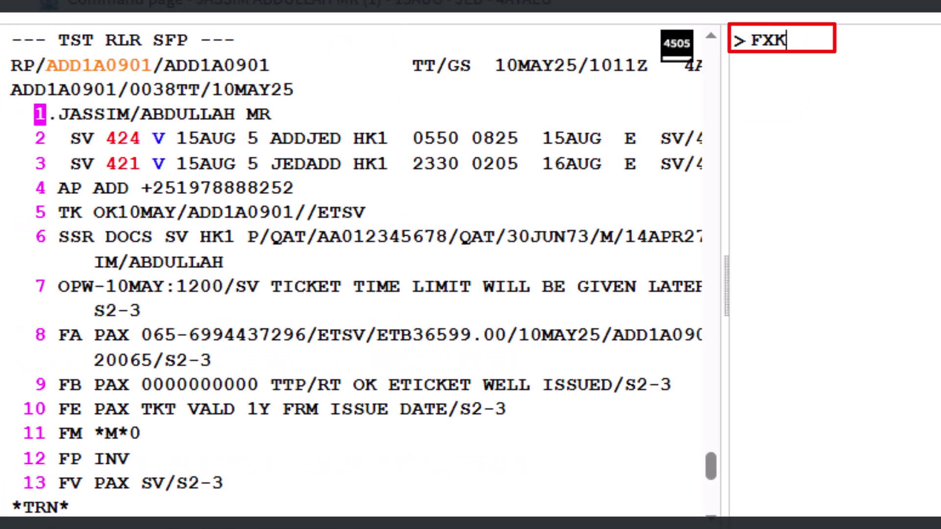
key("Return")
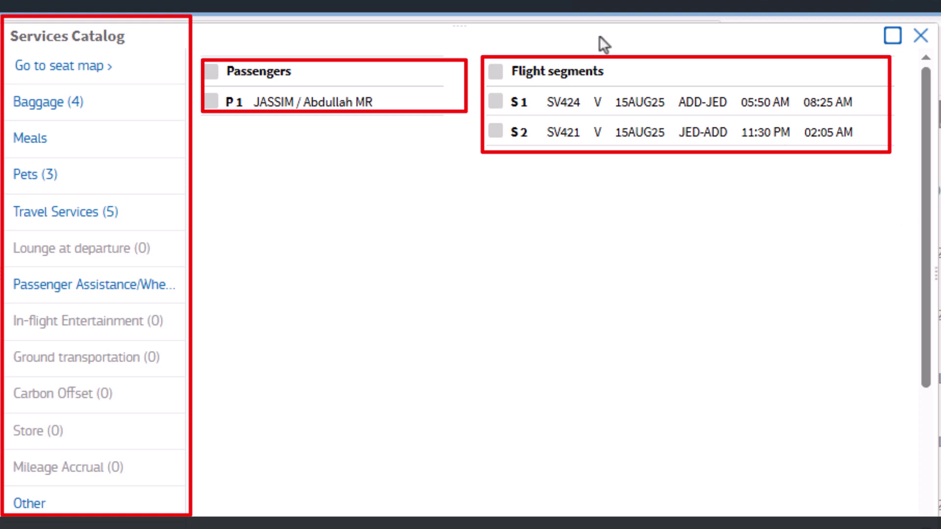
left_click(43, 108)
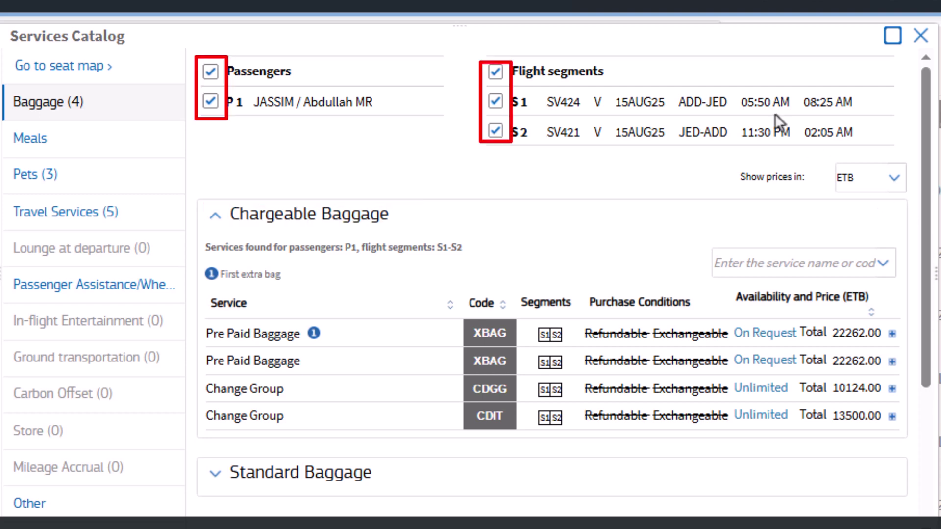
left_click(496, 101)
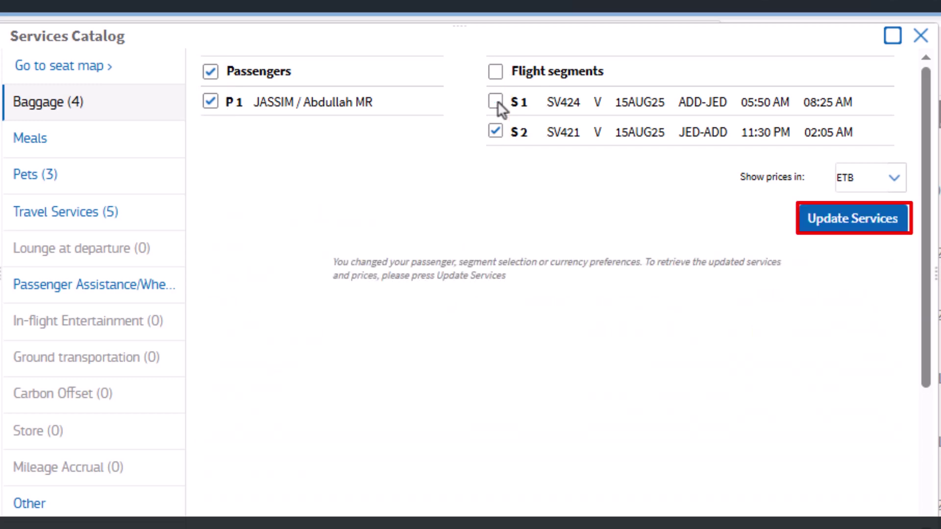
left_click(860, 223)
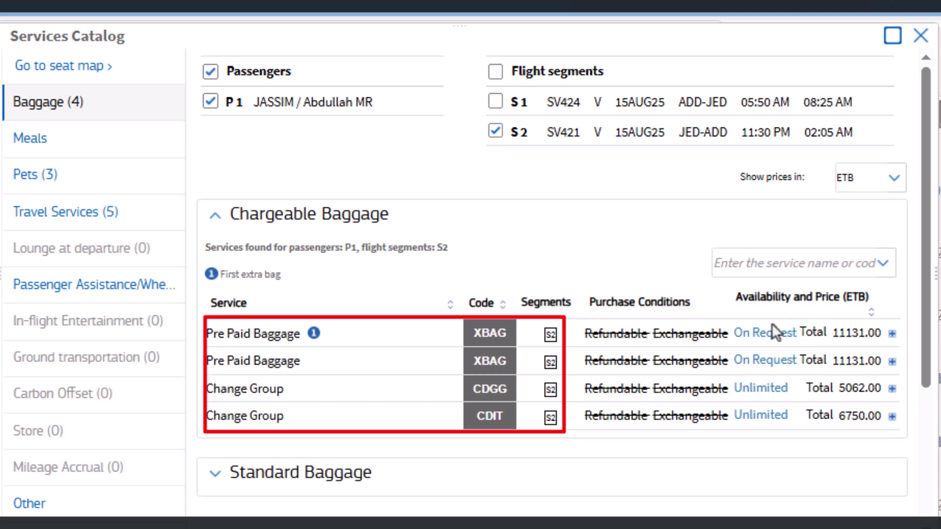
Step: Book and price a 23KG0PC pre-paid extra bag at ETB 11131.00, then close the catalog
left_click(492, 335)
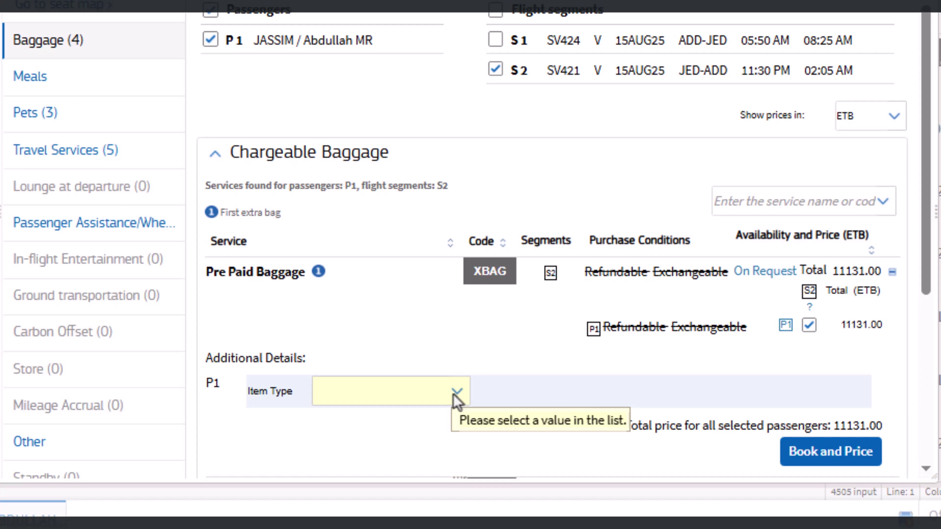
left_click(453, 393)
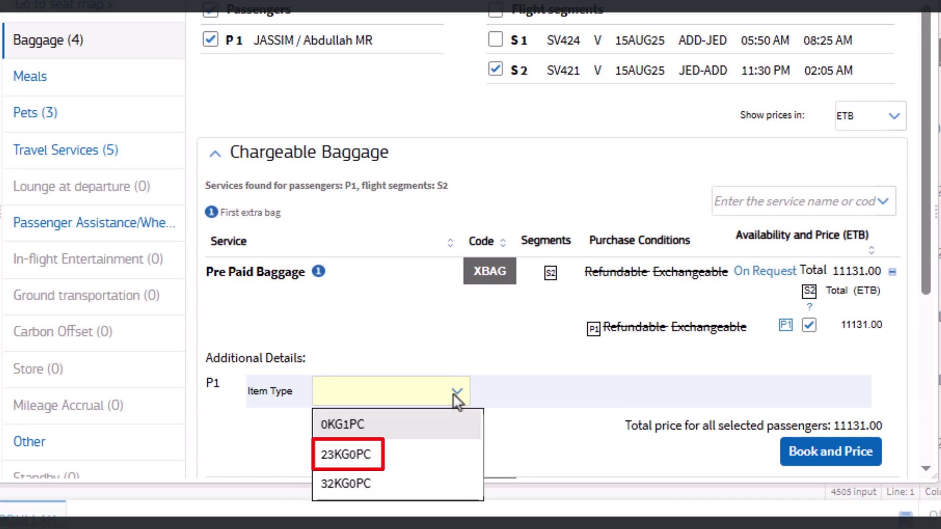
left_click(363, 456)
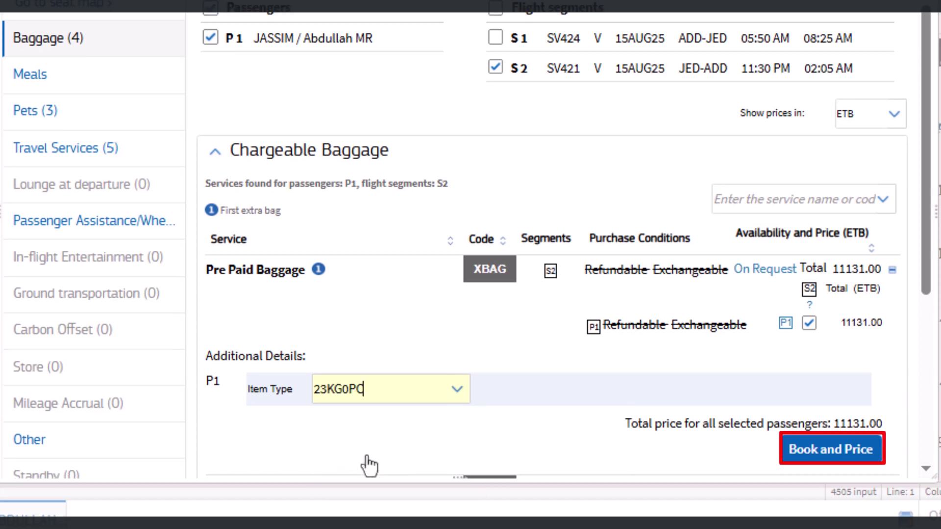
left_click(818, 450)
scroll(842, 452, "down", 5)
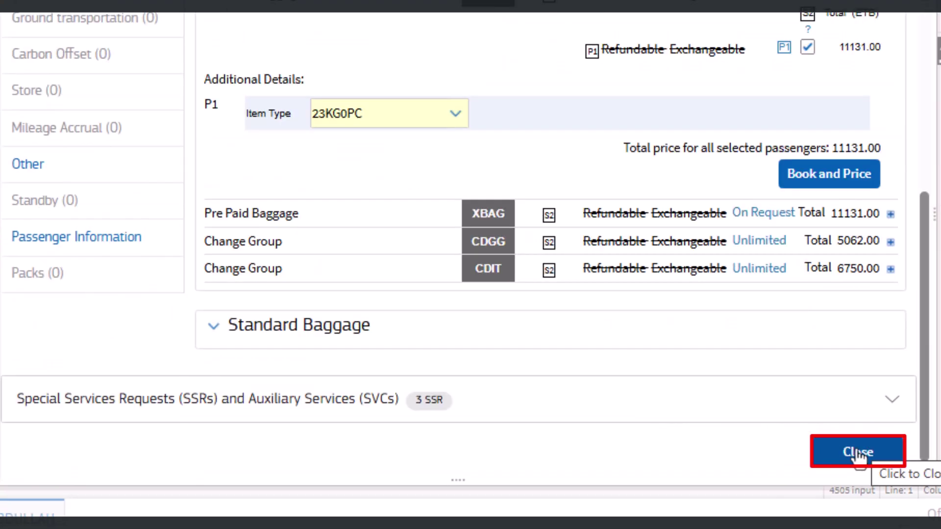
left_click(858, 451)
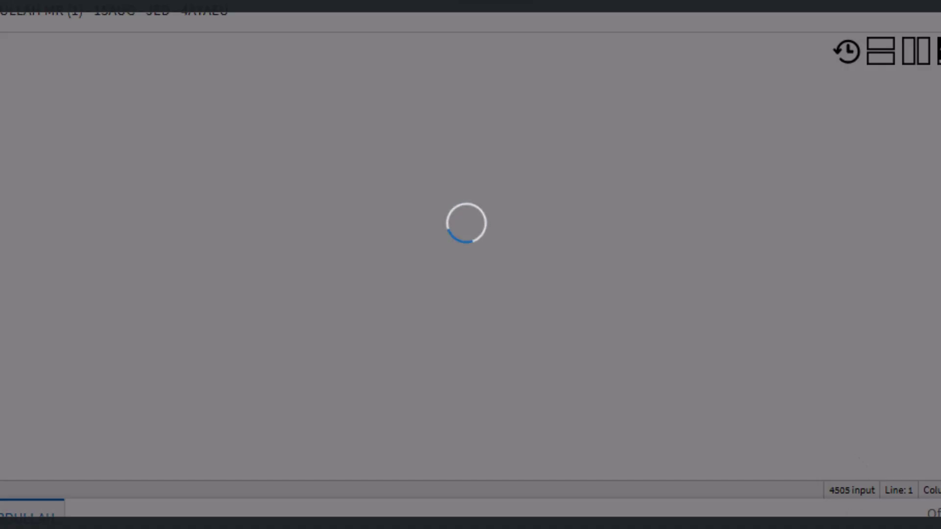
Step: End and retrieve the PNR with RFA;ER, then display the ETB 11131.00 baggage TSM with TQM
type("RFA;ER")
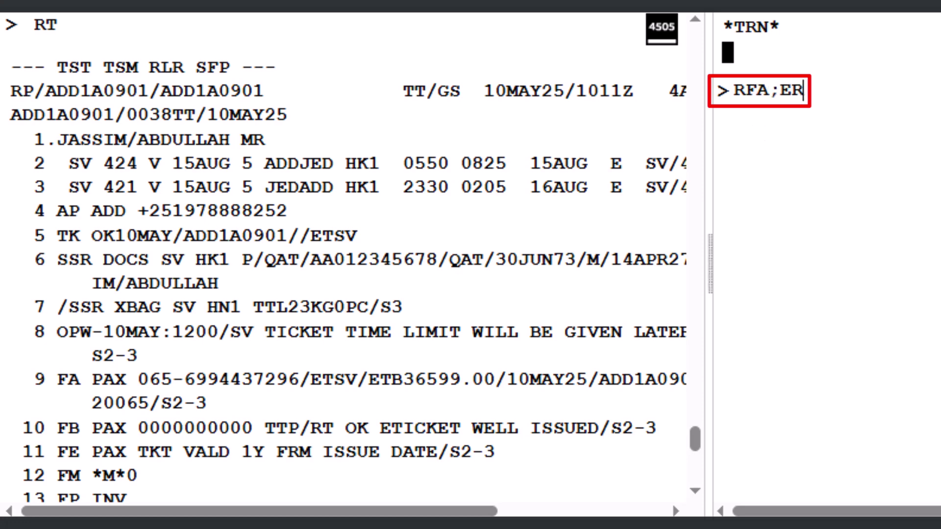
key("Return")
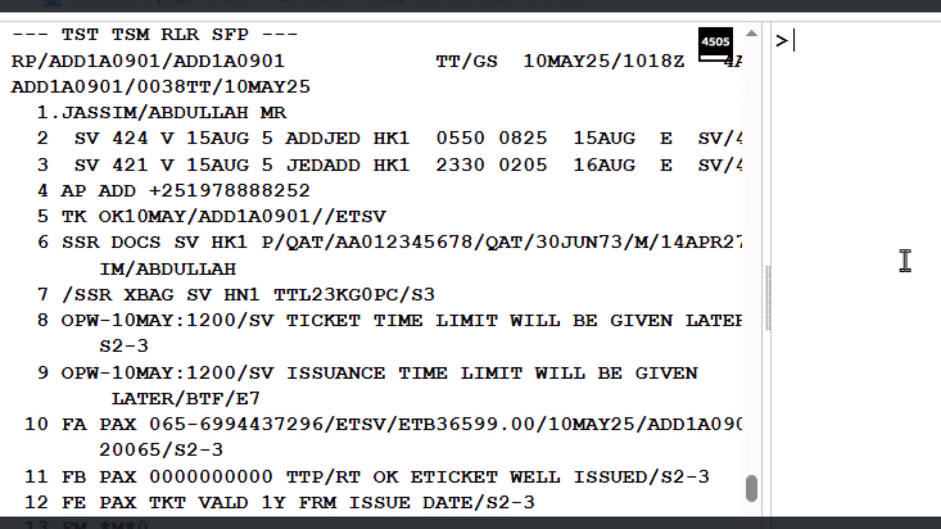
type("TQM")
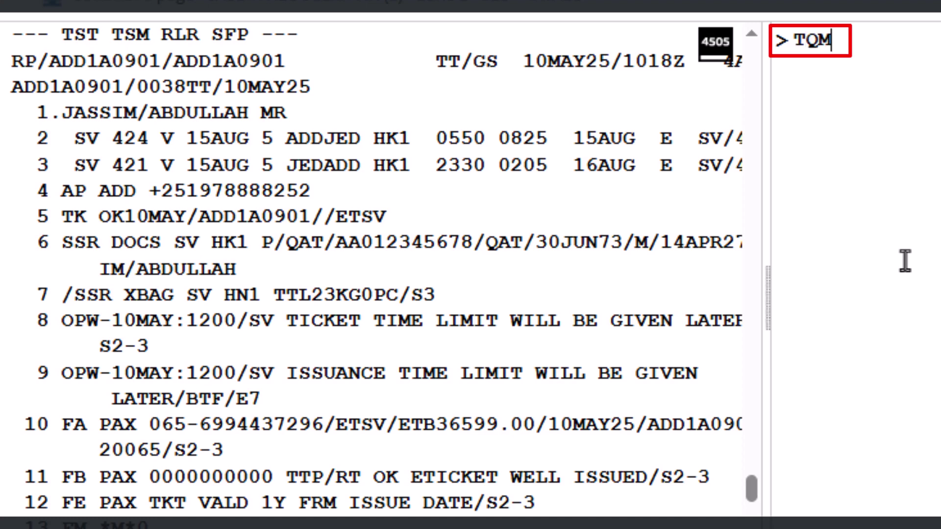
key("Return")
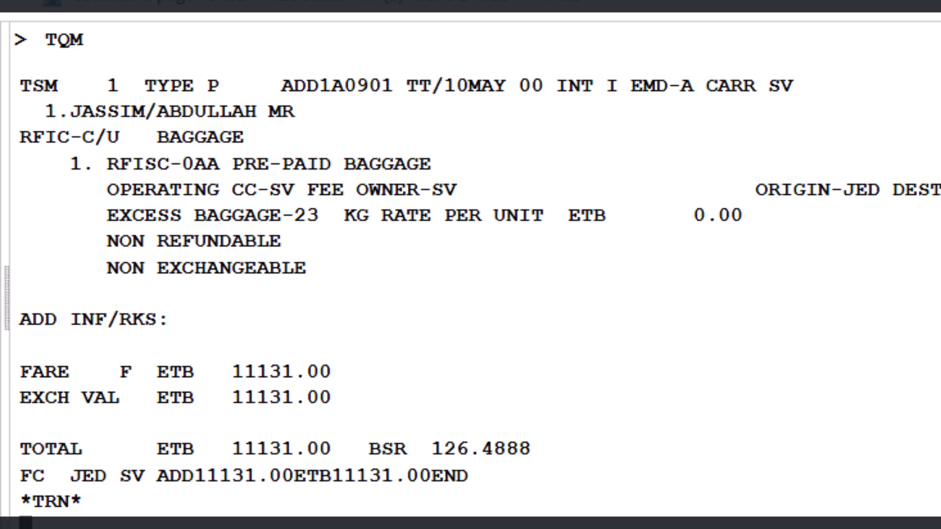
Step: Add FP INV to TSM 1 with TMI/M1/FP-INV and prepare the RFA;ER entry
type("T")
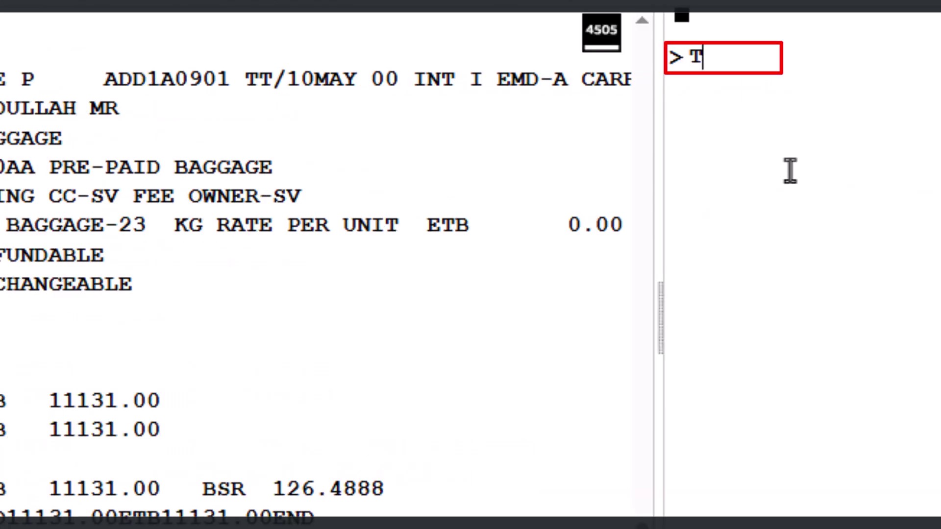
type("MI")
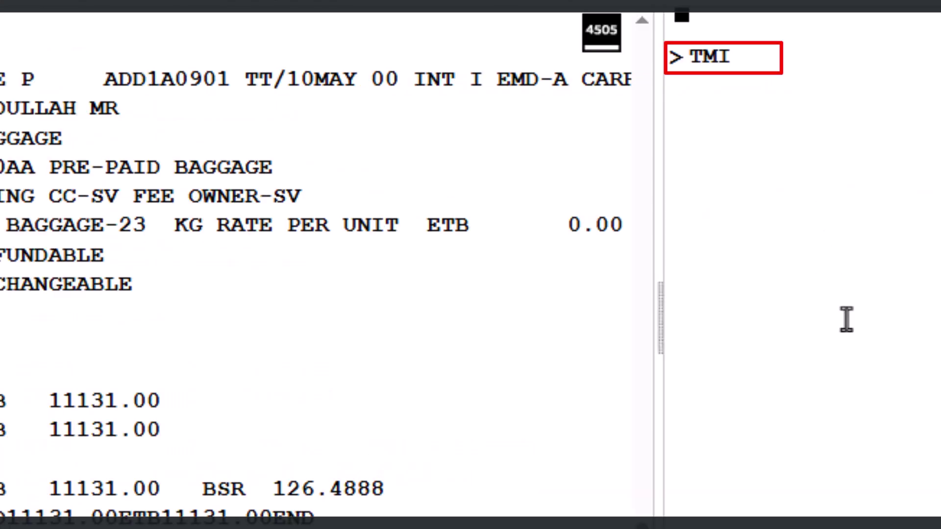
type("/M1/FP")
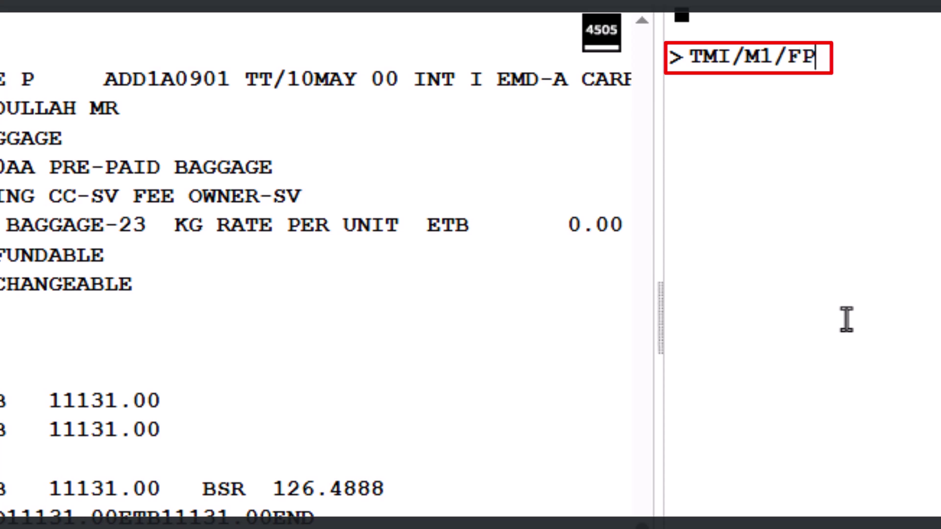
type("-INV")
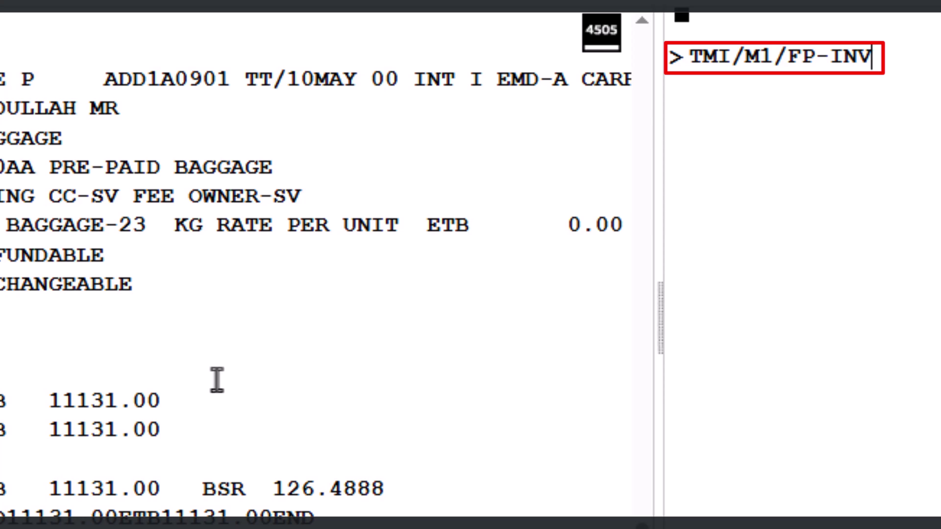
key("Return")
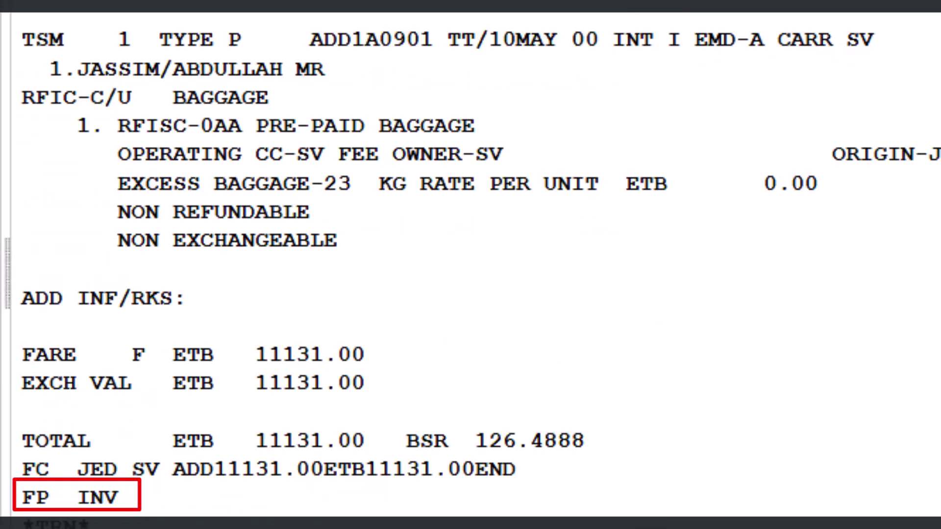
type("RFA;ER")
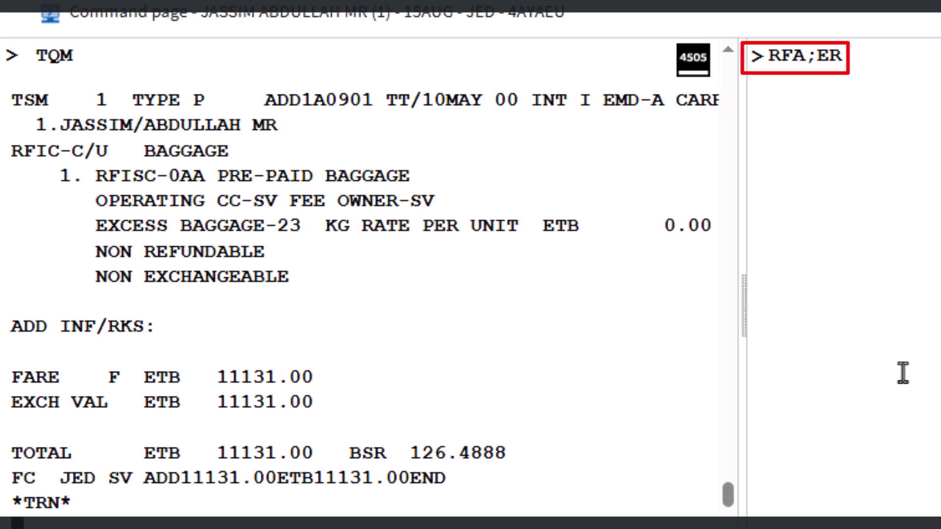
Step: Save the PNR, then issue the baggage EMD from TSM 1 with TTM/M1/RT
key("Return")
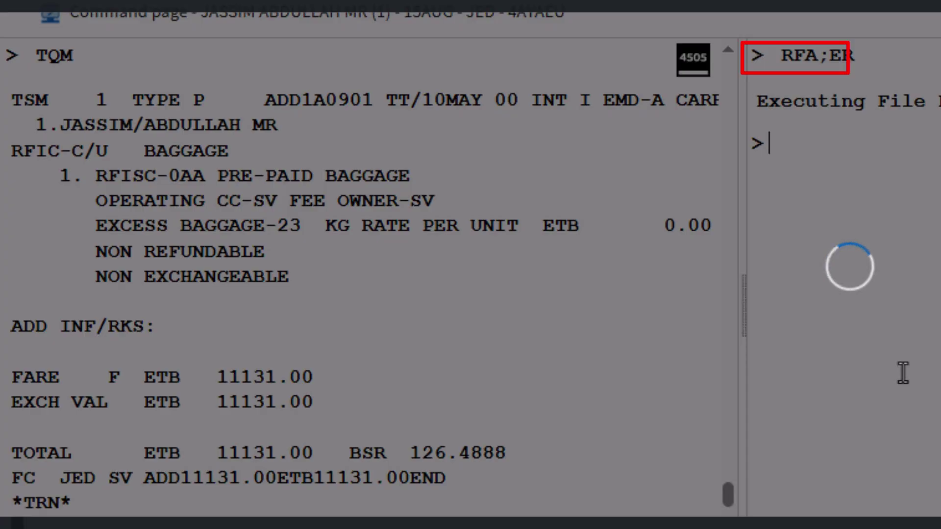
type("TTM")
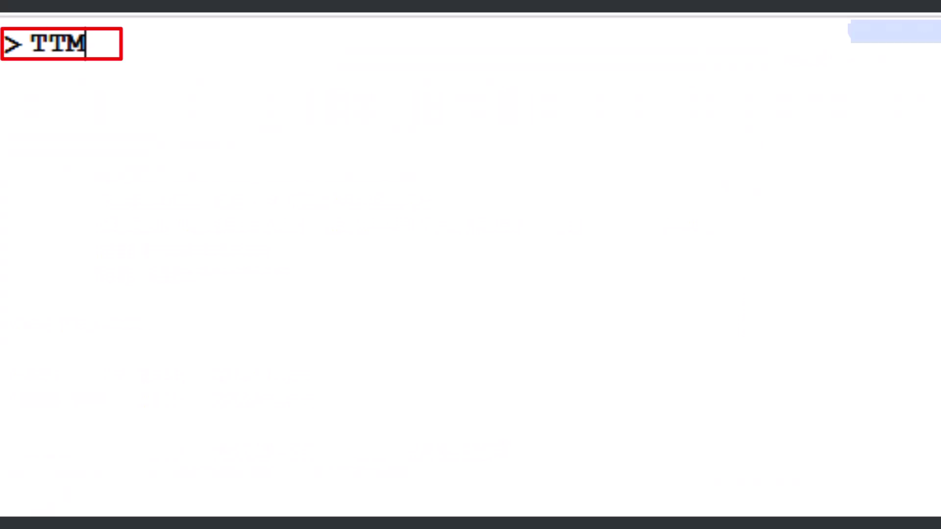
type("/M1")
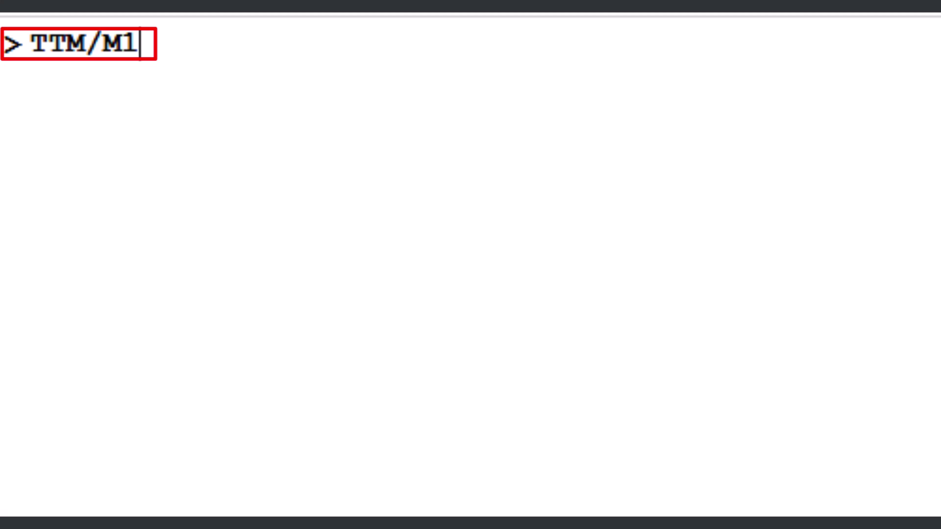
type("/RT")
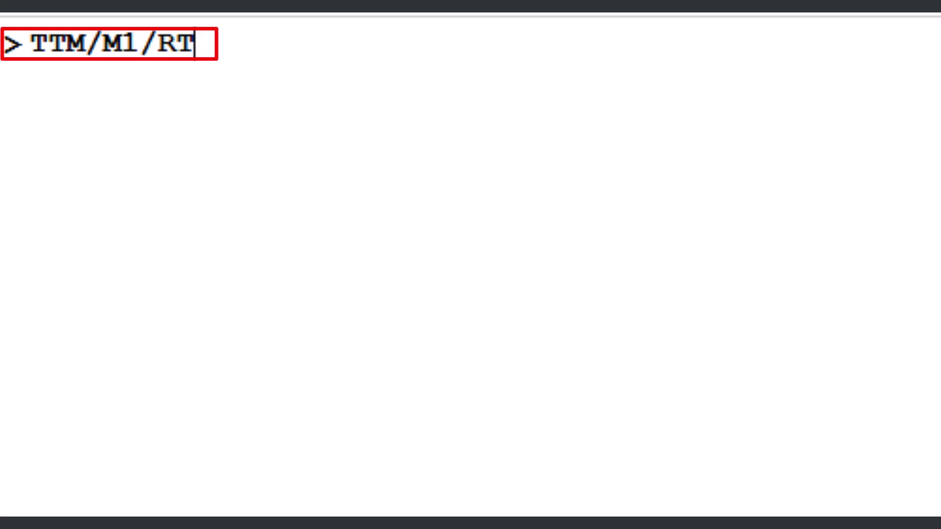
key("Return")
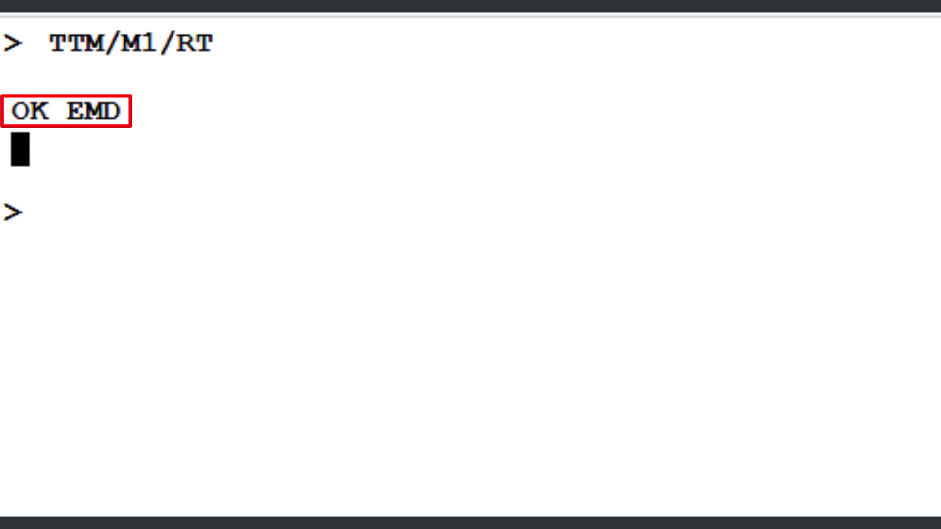